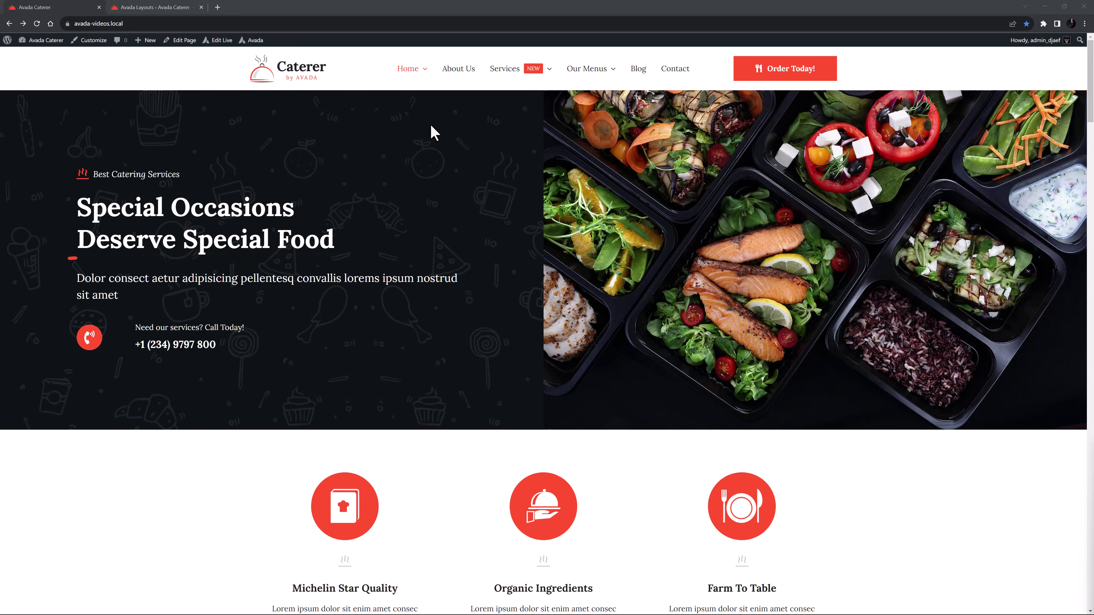
- Browse the Blog listing and open the Outdoor Catering Discounts post
{"action": "left_click", "coordinate": [633, 69]}
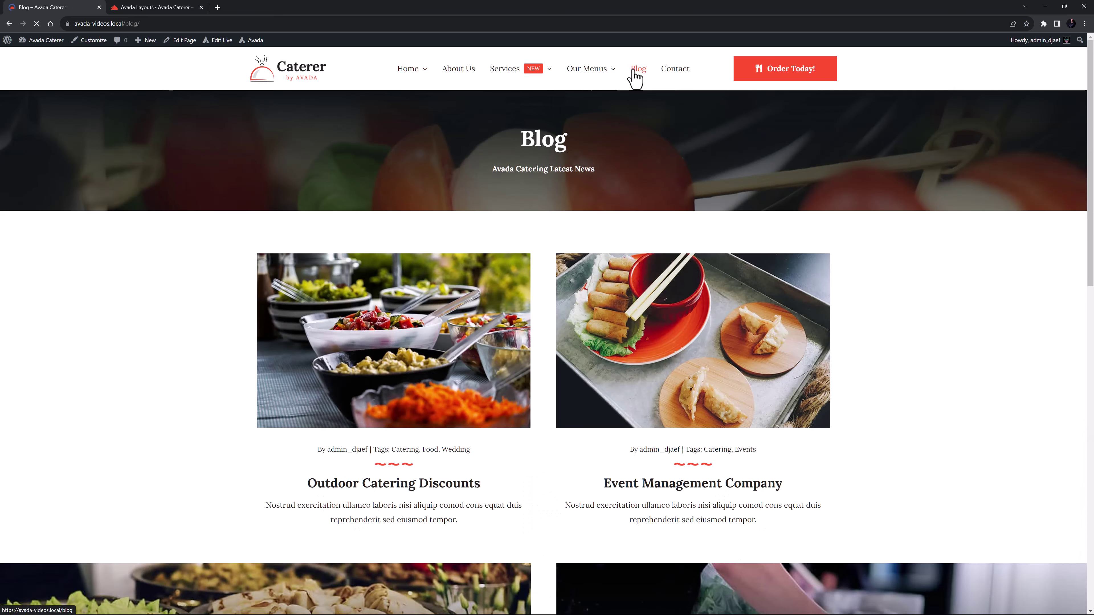
{"action": "scroll", "coordinate": [137, 350], "scroll_direction": "down", "scroll_amount": 1}
{"action": "scroll", "coordinate": [141, 358], "scroll_direction": "down", "scroll_amount": 10}
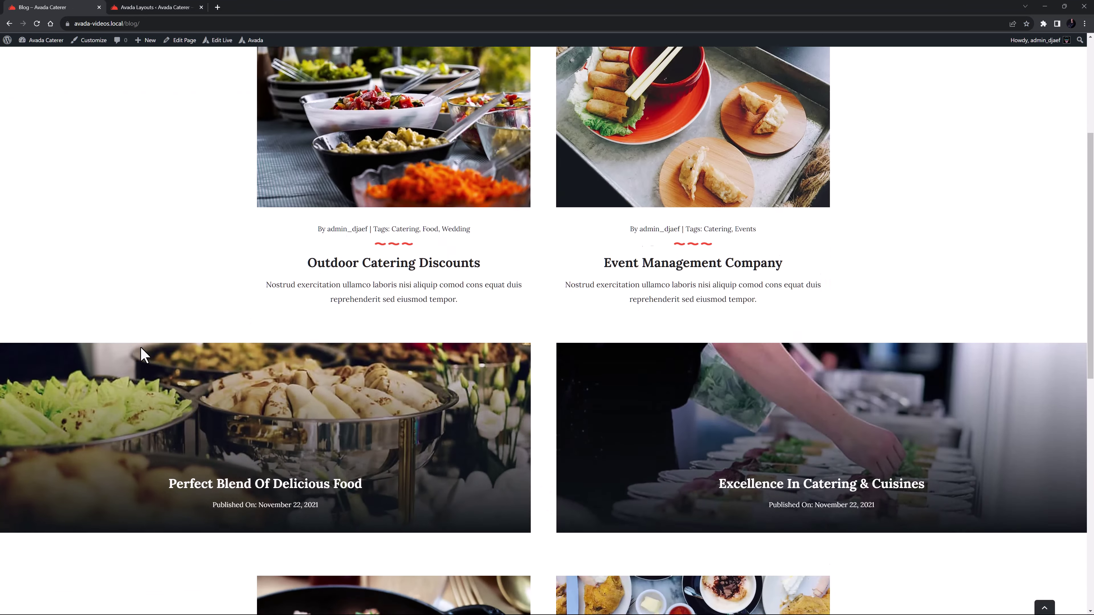
{"action": "scroll", "coordinate": [142, 353], "scroll_direction": "up", "scroll_amount": 10}
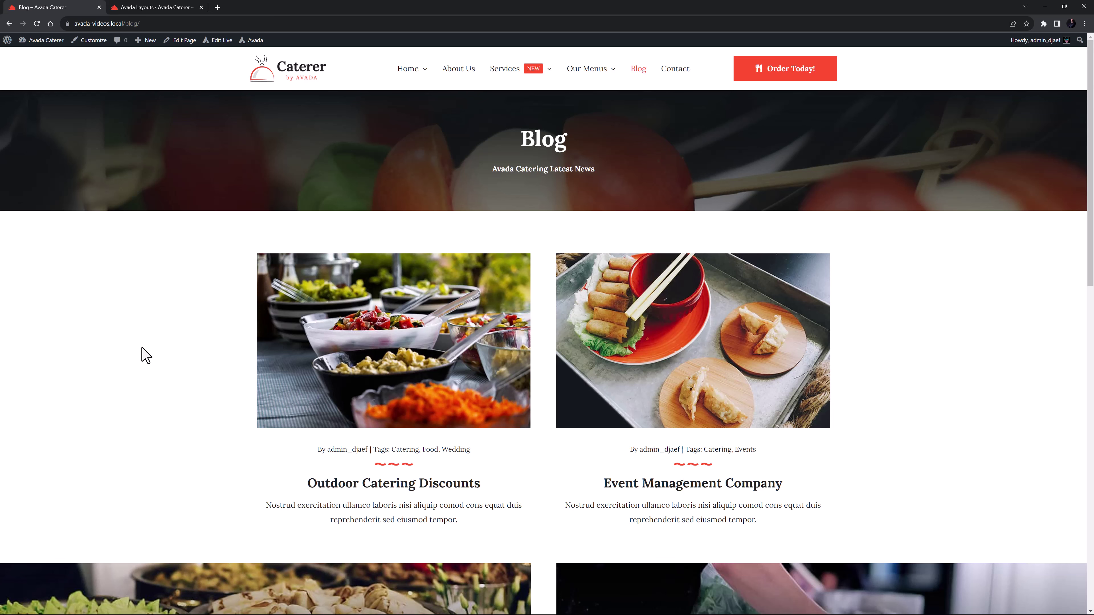
{"action": "left_click", "coordinate": [343, 486]}
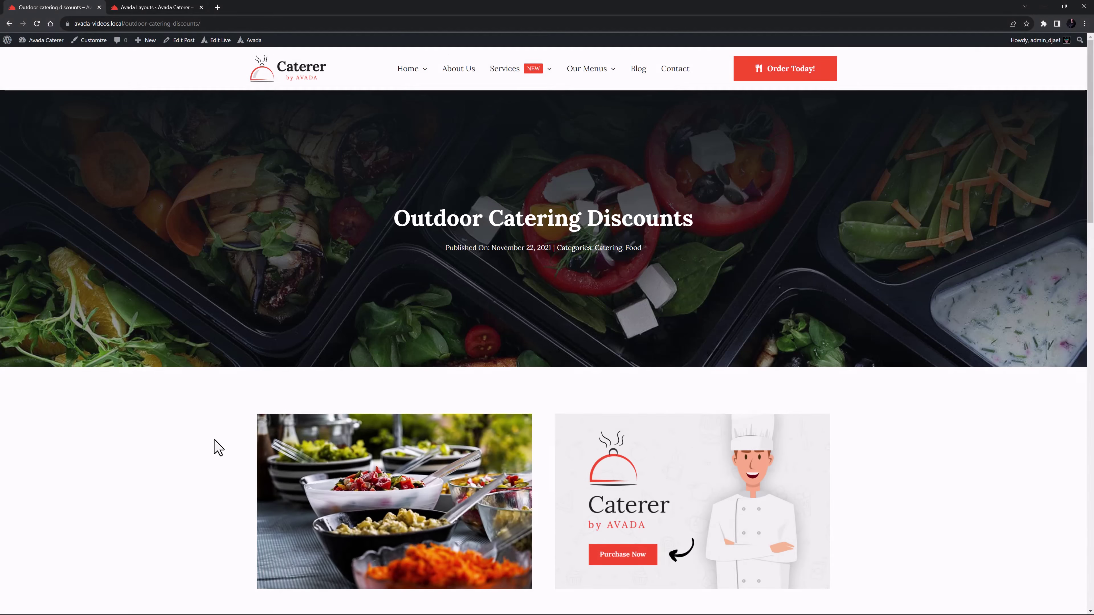
- Scroll through the post's current design, then go to the Avada Layouts admin page
{"action": "scroll", "coordinate": [214, 447], "scroll_direction": "down", "scroll_amount": 8}
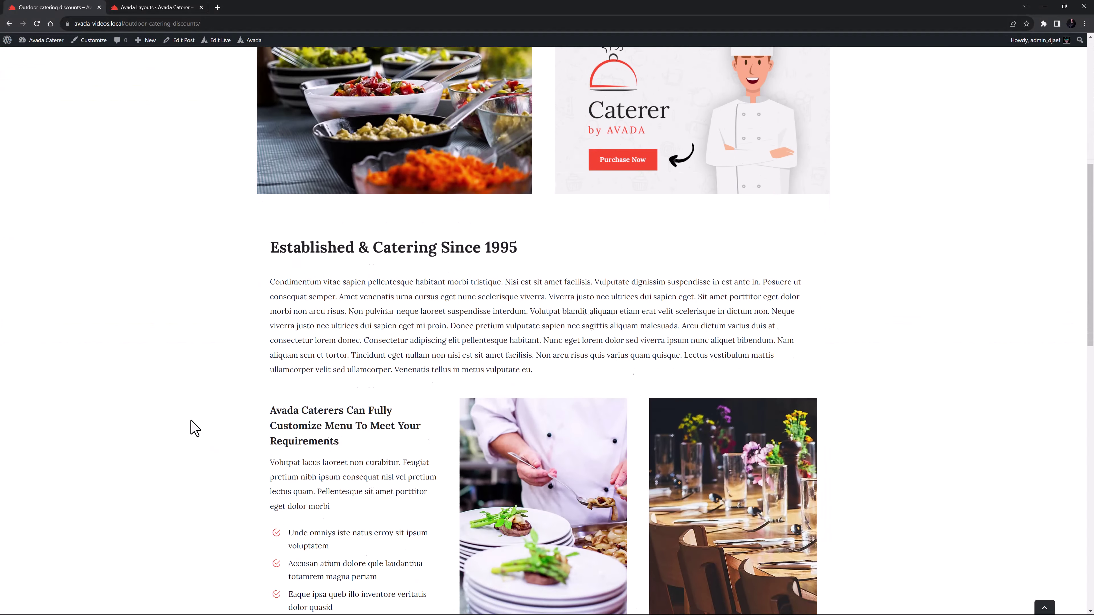
{"action": "scroll", "coordinate": [195, 428], "scroll_direction": "down", "scroll_amount": 3}
{"action": "scroll", "coordinate": [195, 428], "scroll_direction": "down", "scroll_amount": 12}
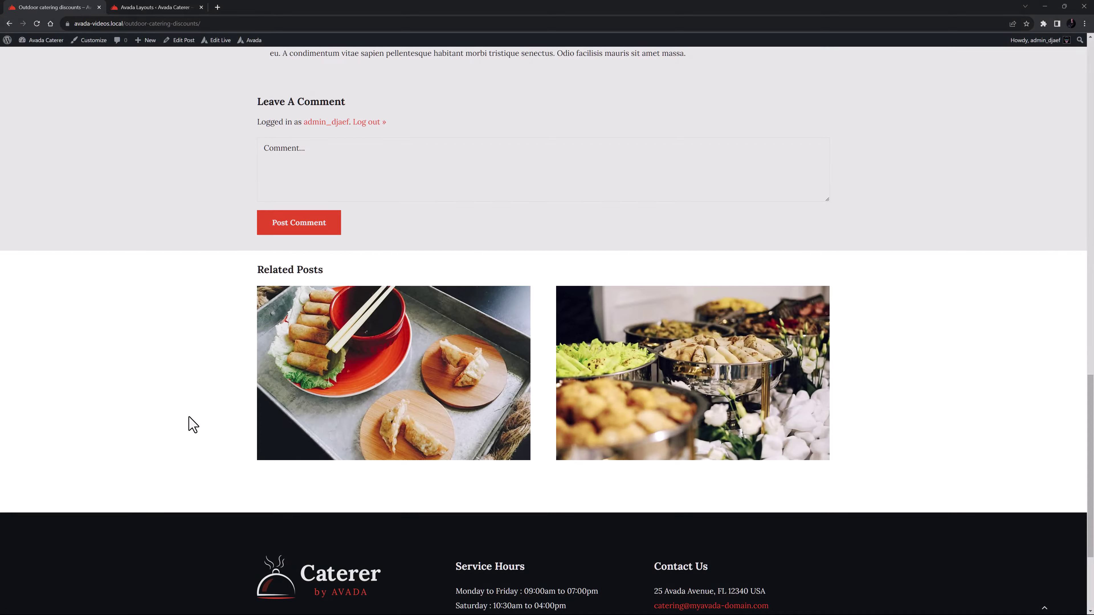
{"action": "scroll", "coordinate": [193, 424], "scroll_direction": "down", "scroll_amount": 4}
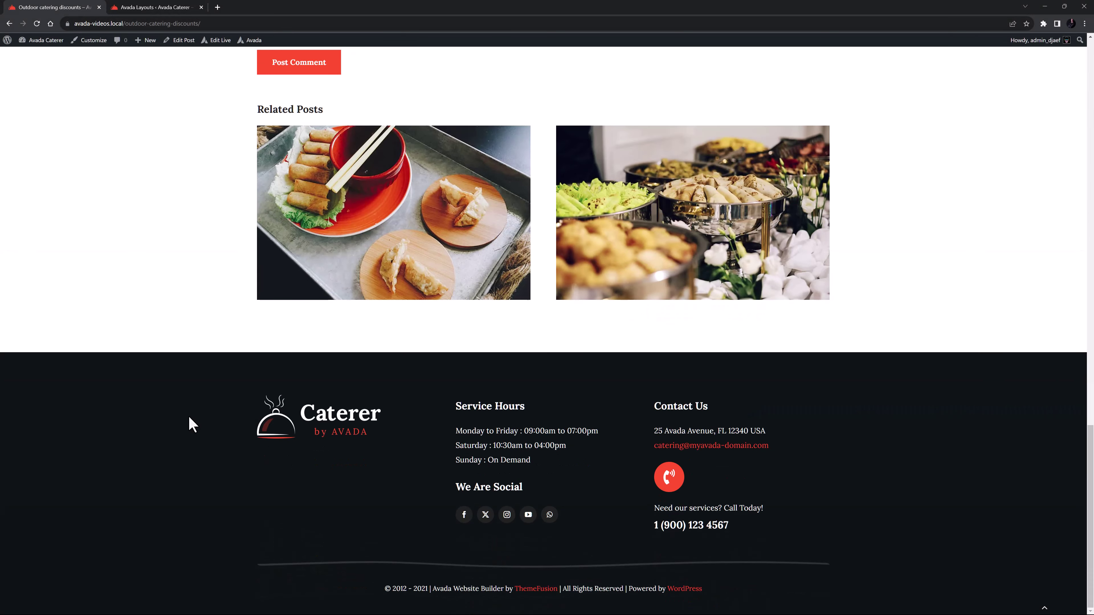
{"action": "scroll", "coordinate": [184, 394], "scroll_direction": "up", "scroll_amount": 20}
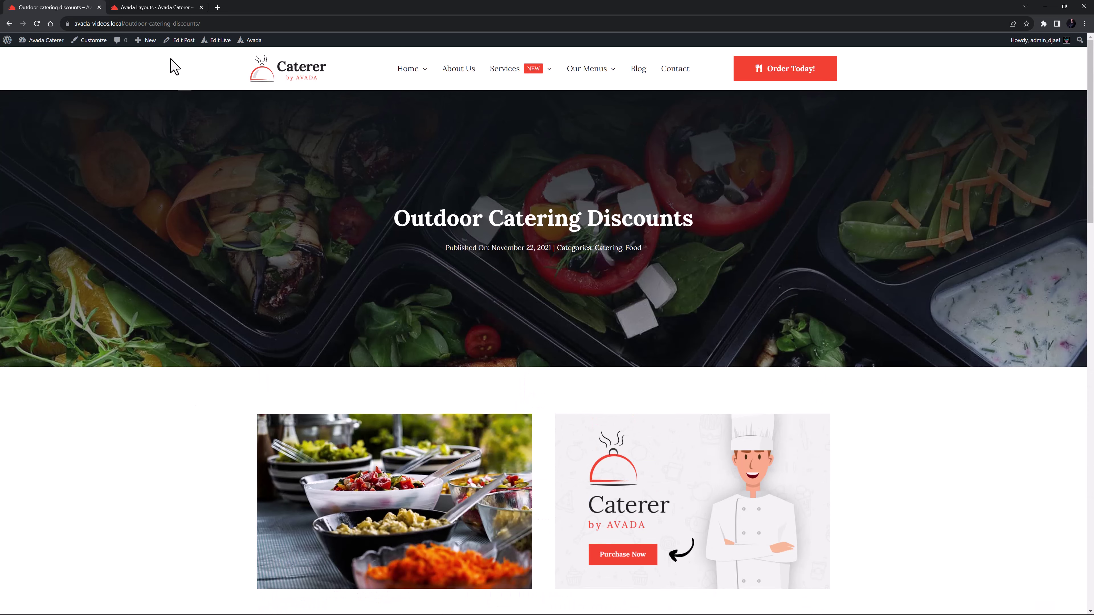
{"action": "left_click", "coordinate": [153, 8]}
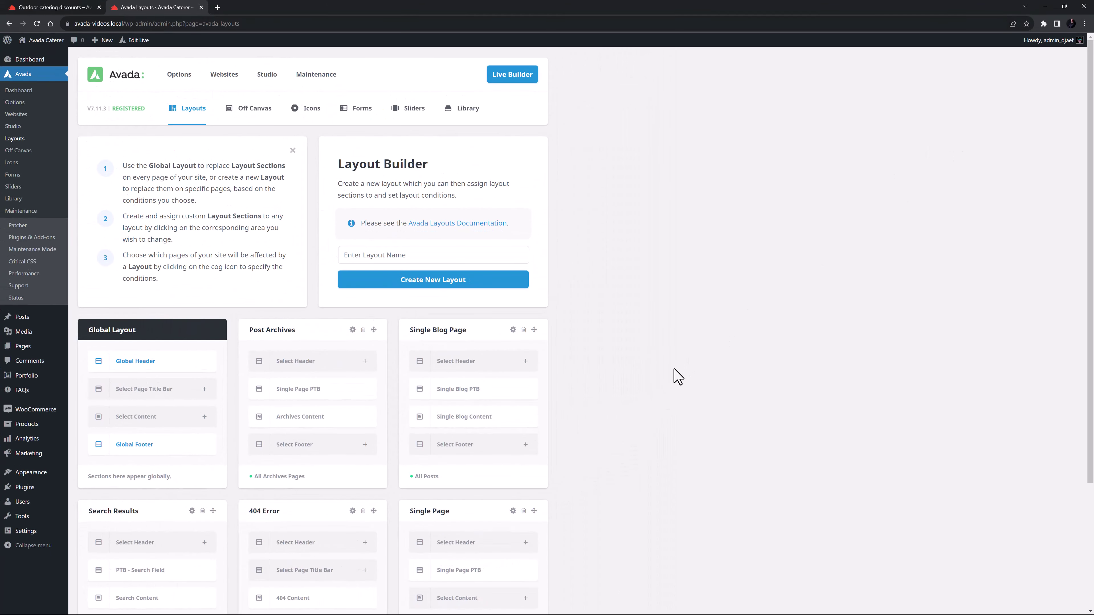
- Delete the Single Blog Page layout and return to the Outdoor Catering Discounts post
{"action": "left_click", "coordinate": [523, 329]}
{"action": "left_click", "coordinate": [477, 430]}
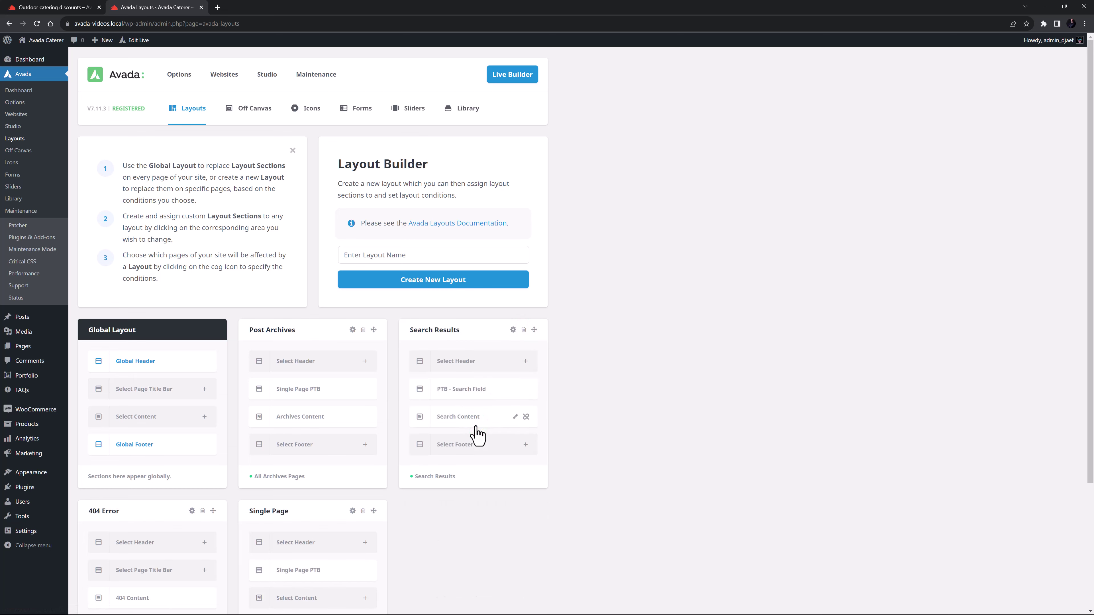
{"action": "left_click", "coordinate": [52, 6]}
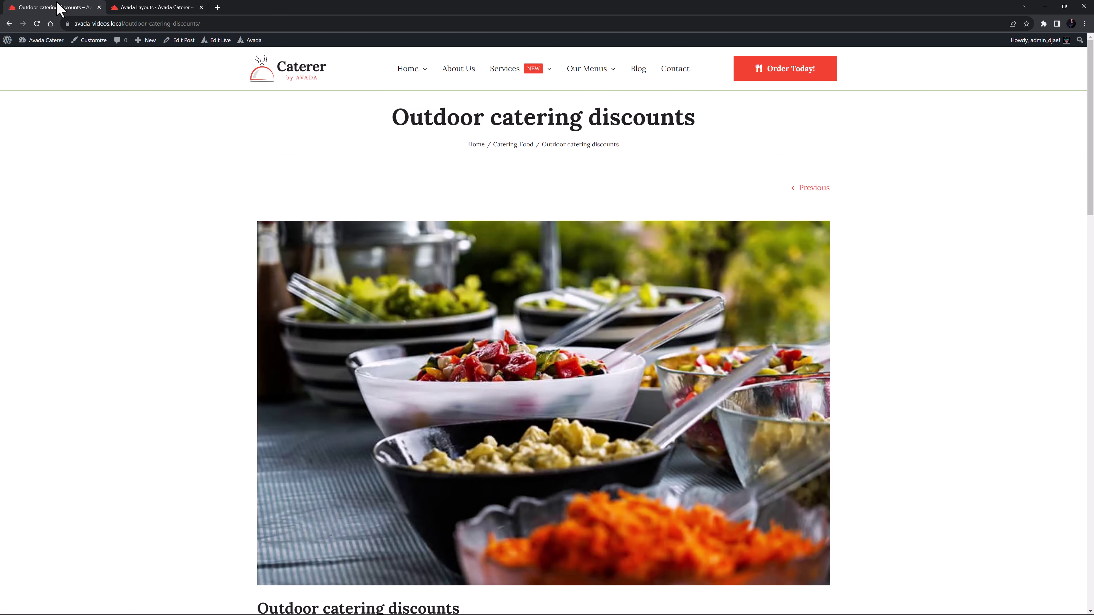
- Scroll the post to review its default breadcrumb title bar and featured image
{"action": "scroll", "coordinate": [129, 381], "scroll_direction": "down", "scroll_amount": 8}
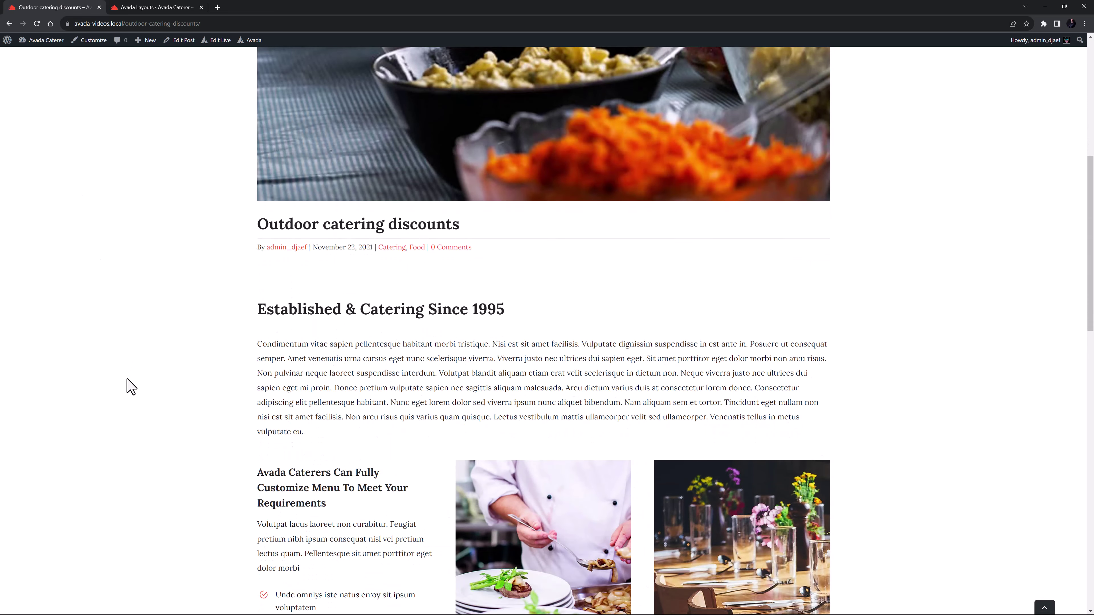
{"action": "scroll", "coordinate": [130, 386], "scroll_direction": "up", "scroll_amount": 8}
{"action": "scroll", "coordinate": [131, 386], "scroll_direction": "up", "scroll_amount": 1}
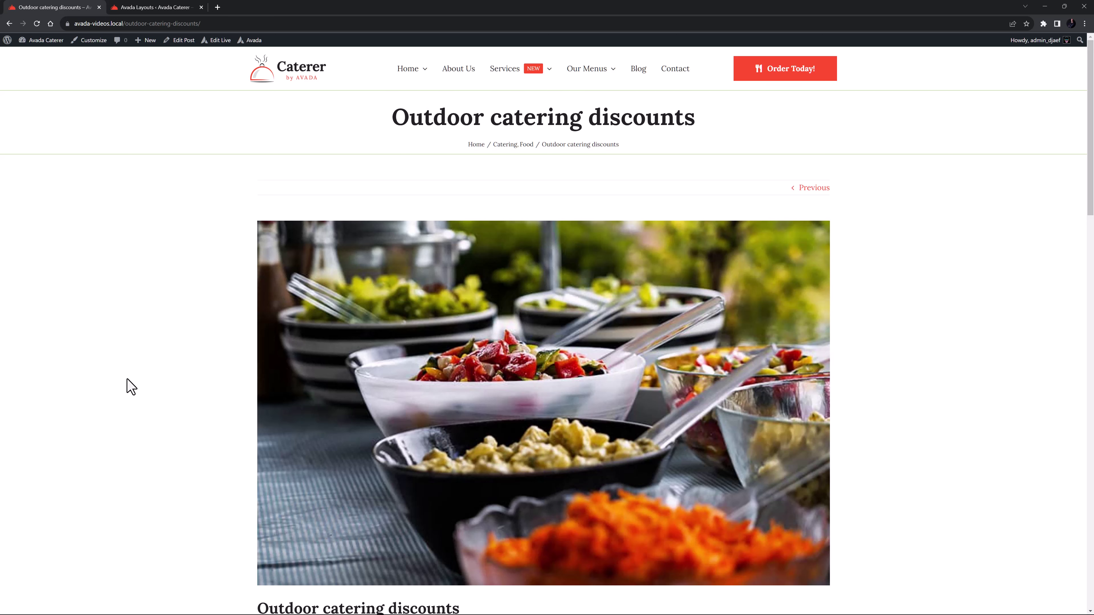
- Create a new layout named 'Single Blog Post'
{"action": "left_click", "coordinate": [142, 8]}
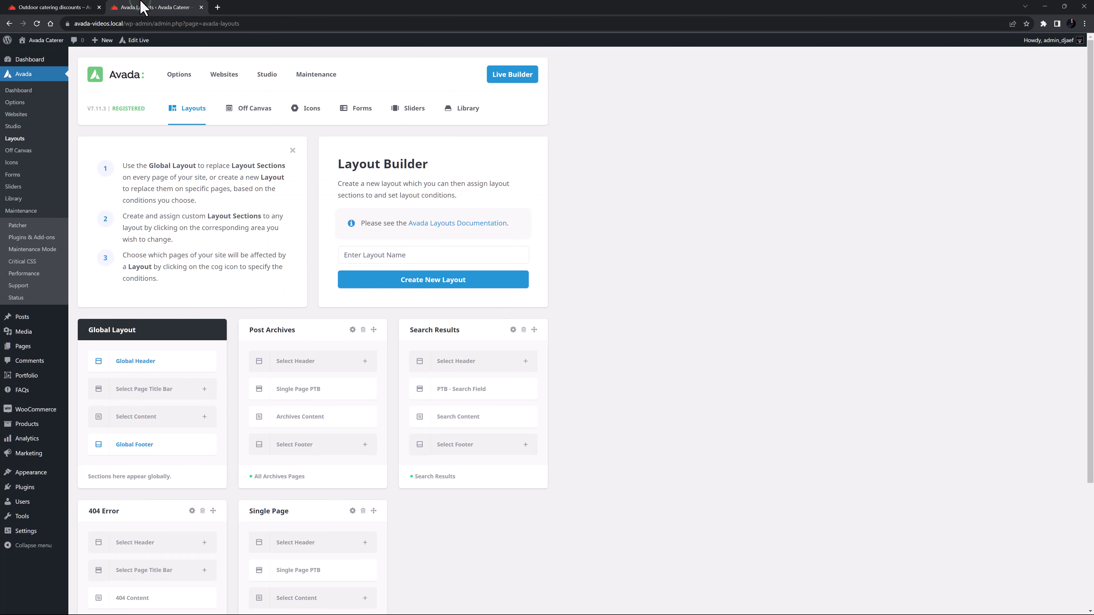
{"action": "left_click", "coordinate": [401, 255]}
{"action": "type", "text": "Single Blog Post"}
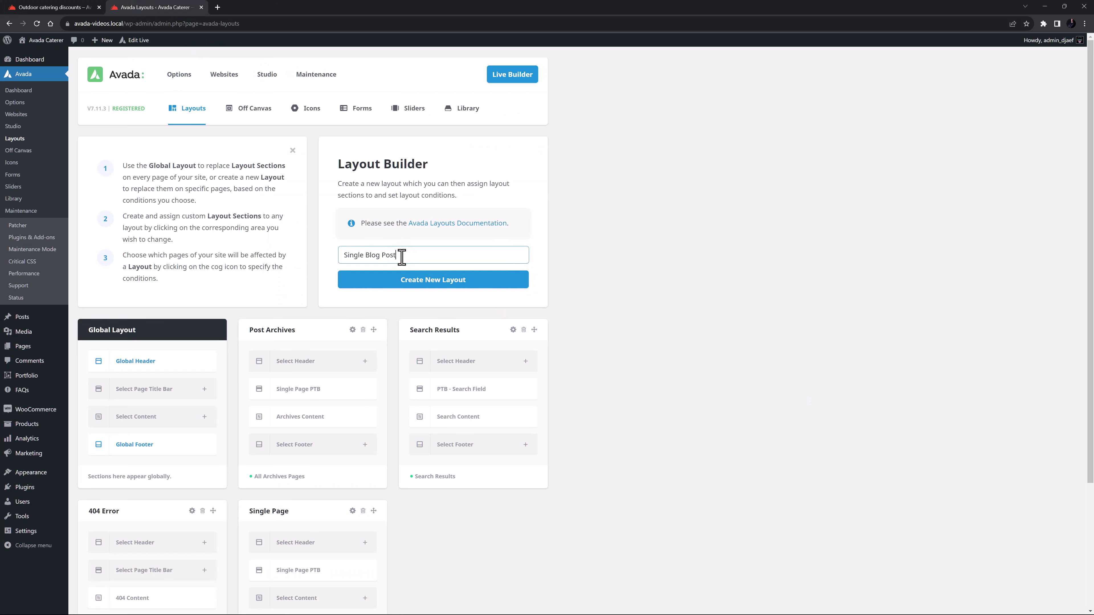
{"action": "left_click", "coordinate": [415, 276]}
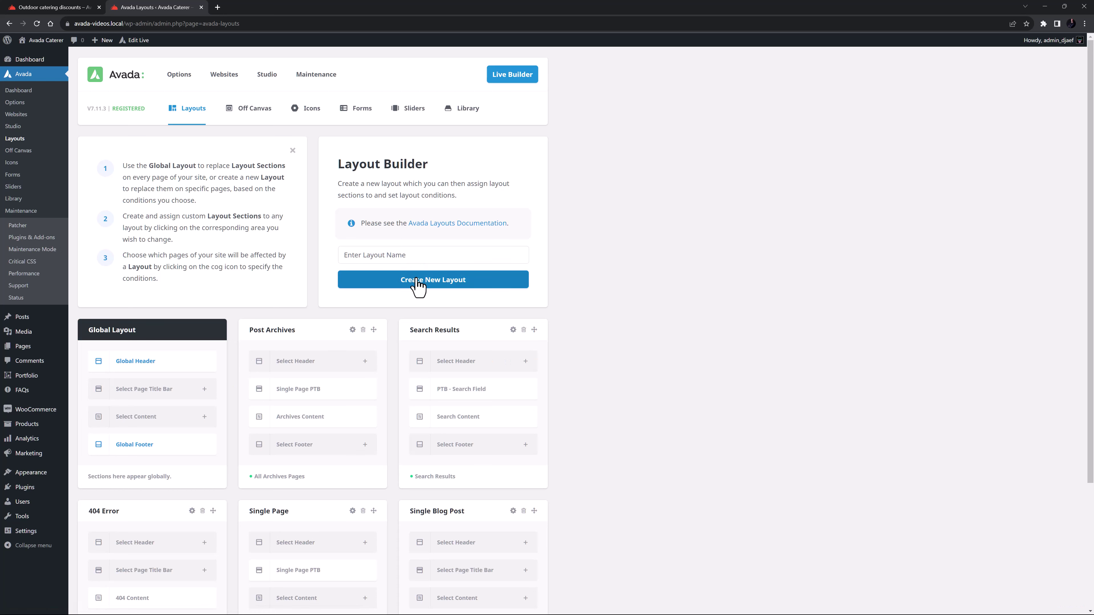
- Add 'Blog Post PTB' title bar and 'Single Post Content' sections, then edit Blog Post PTB
{"action": "scroll", "coordinate": [415, 293], "scroll_direction": "down", "scroll_amount": 4}
{"action": "left_click", "coordinate": [446, 407]}
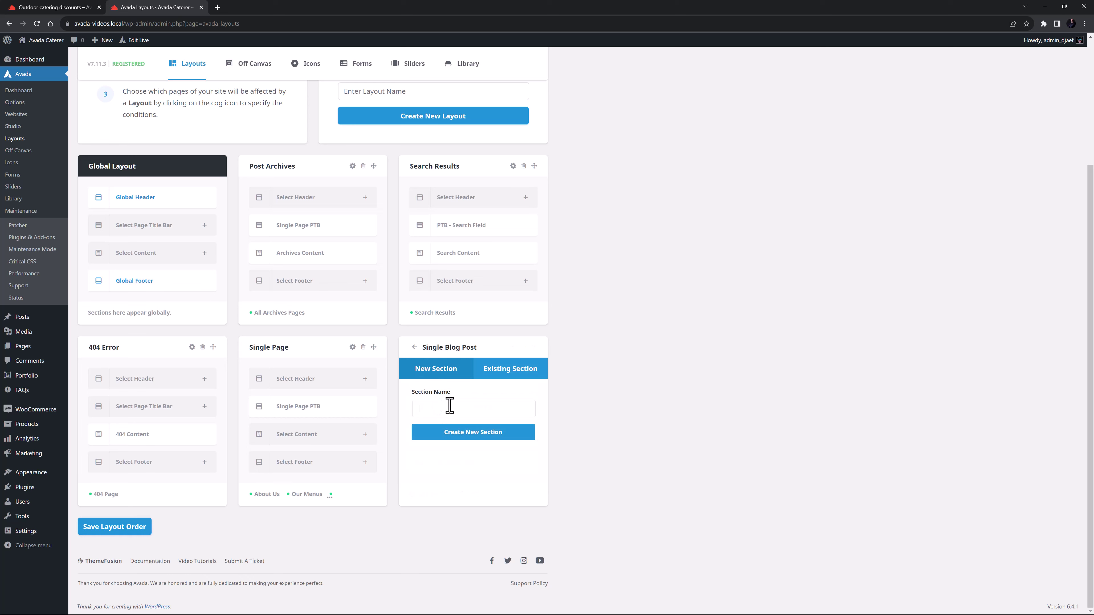
{"action": "type", "text": "Blog Post PTB"}
{"action": "left_click", "coordinate": [481, 432]}
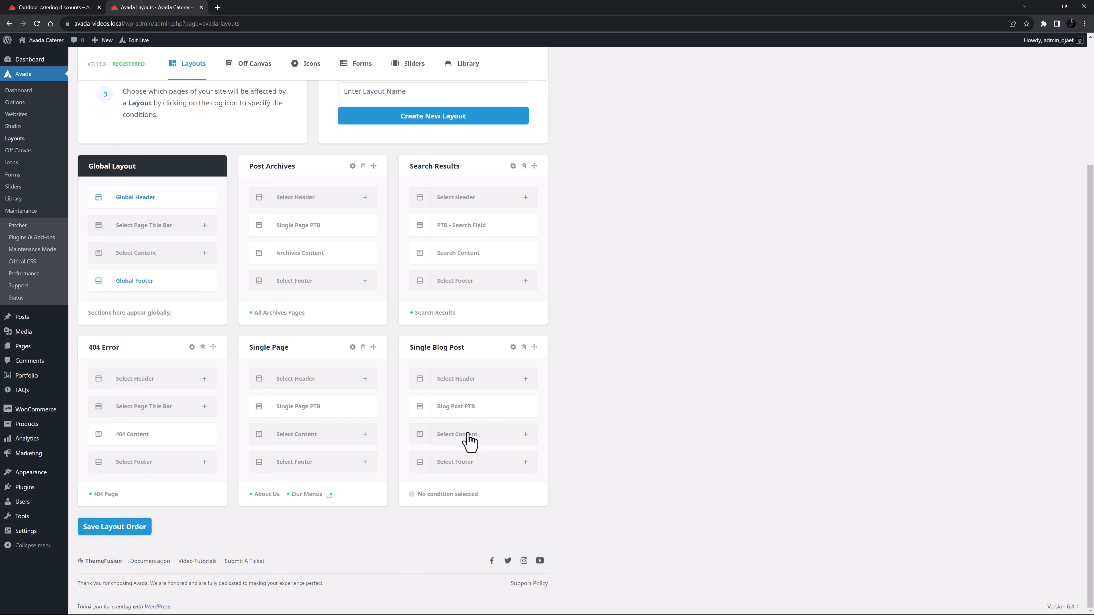
{"action": "left_click", "coordinate": [467, 432]}
{"action": "type", "text": "Single Post Content"}
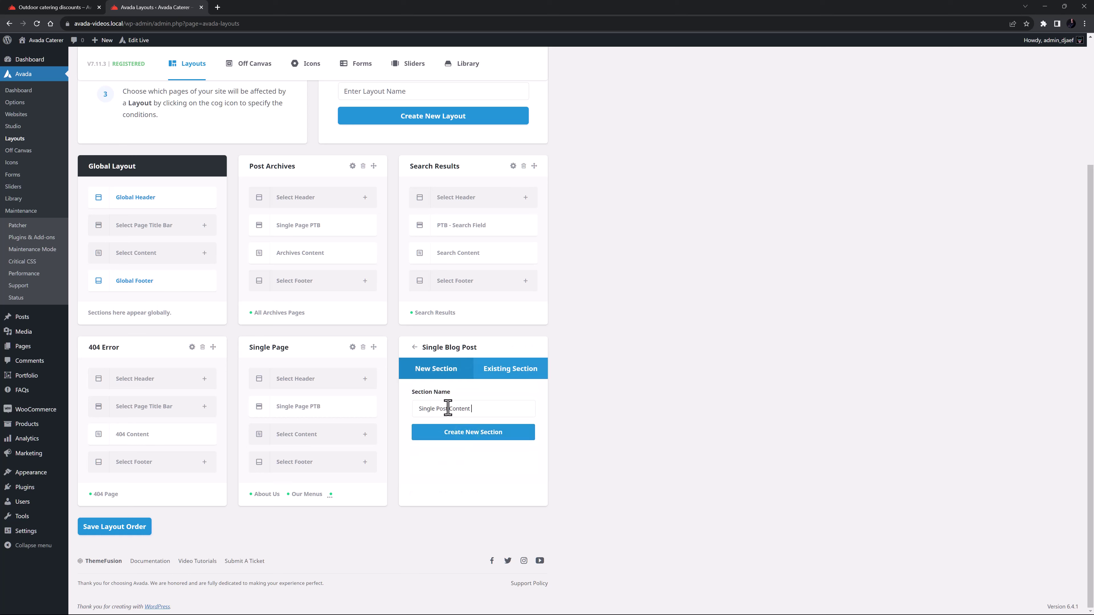
{"action": "key", "text": "Return"}
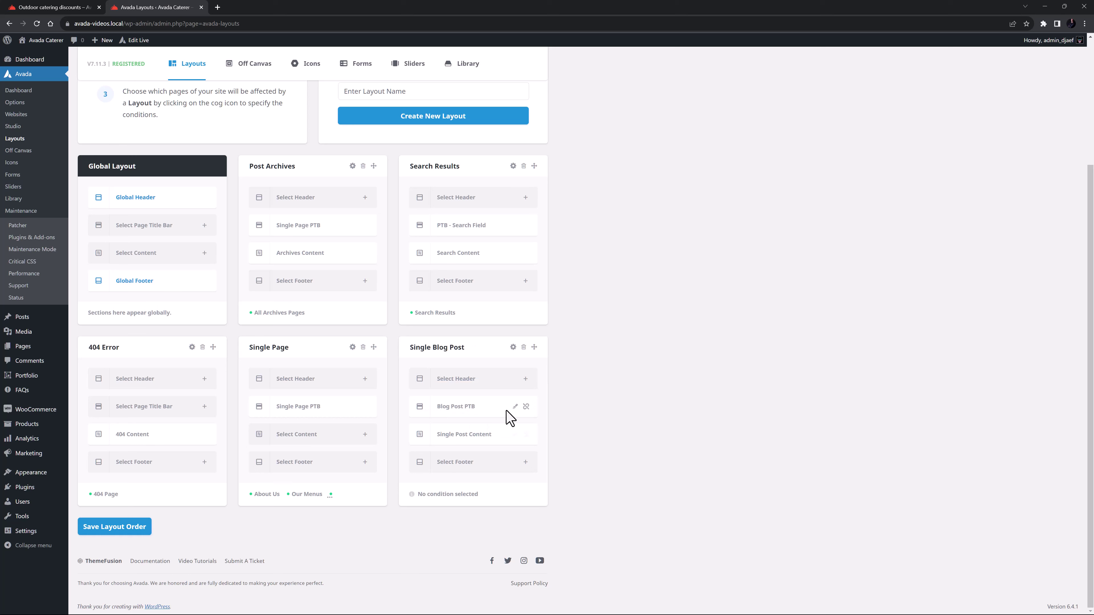
{"action": "left_click", "coordinate": [515, 406]}
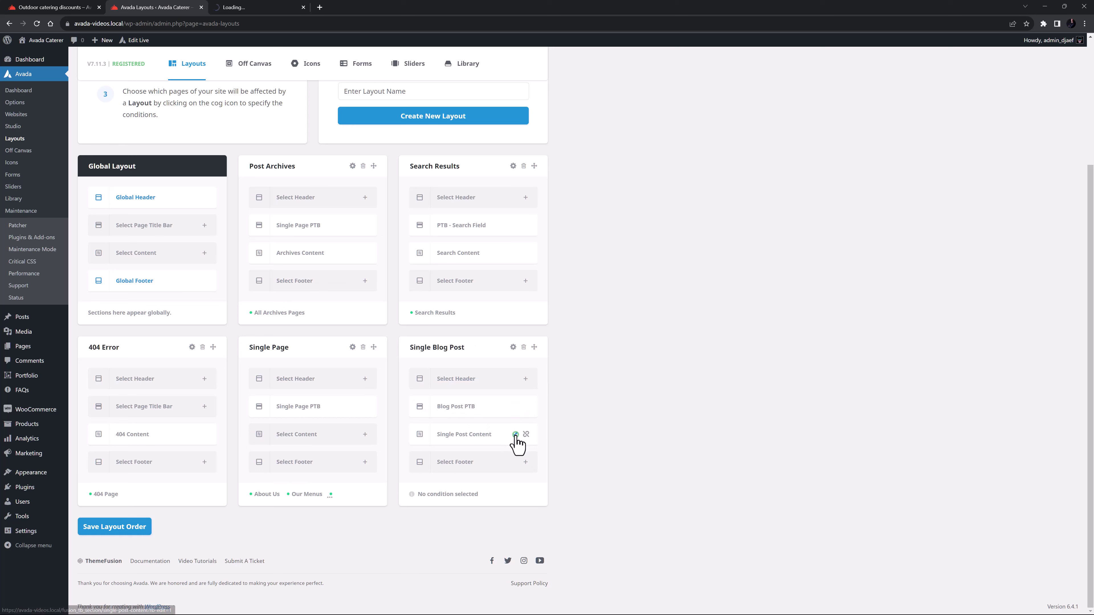
- Open both sections in the builder and add a 1/1 container to Blog Post PTB
{"action": "left_click", "coordinate": [515, 434]}
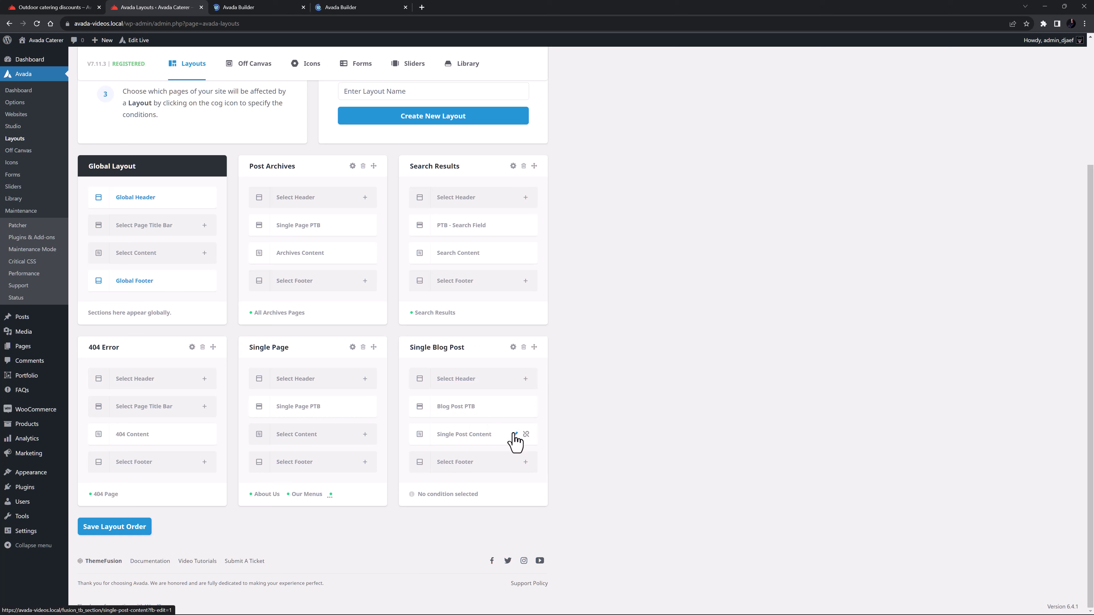
{"action": "left_click", "coordinate": [237, 6]}
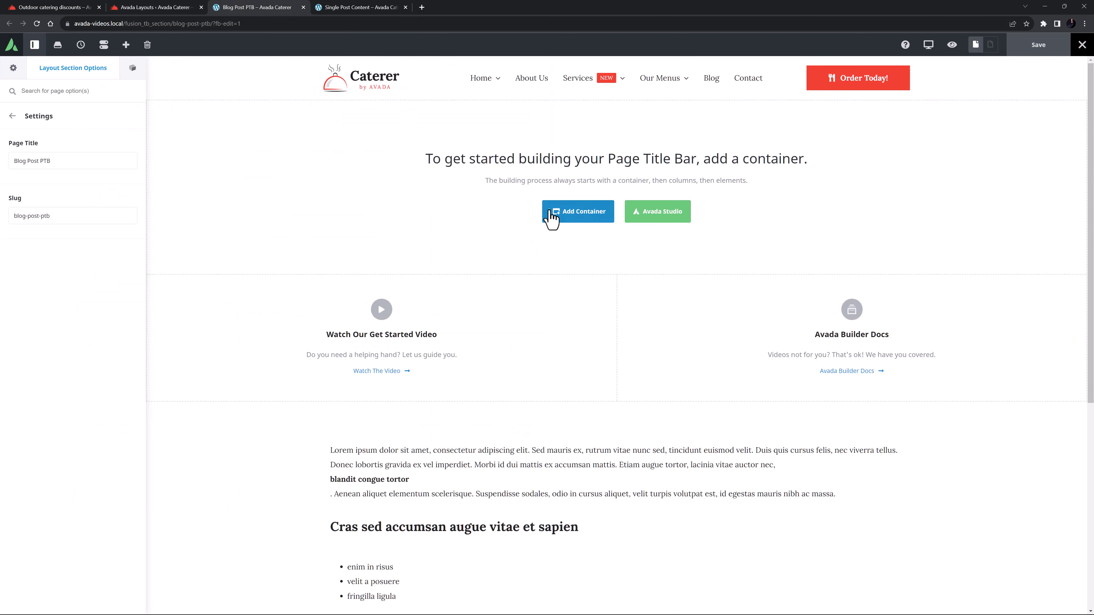
{"action": "left_click", "coordinate": [552, 211]}
{"action": "left_click", "coordinate": [256, 166]}
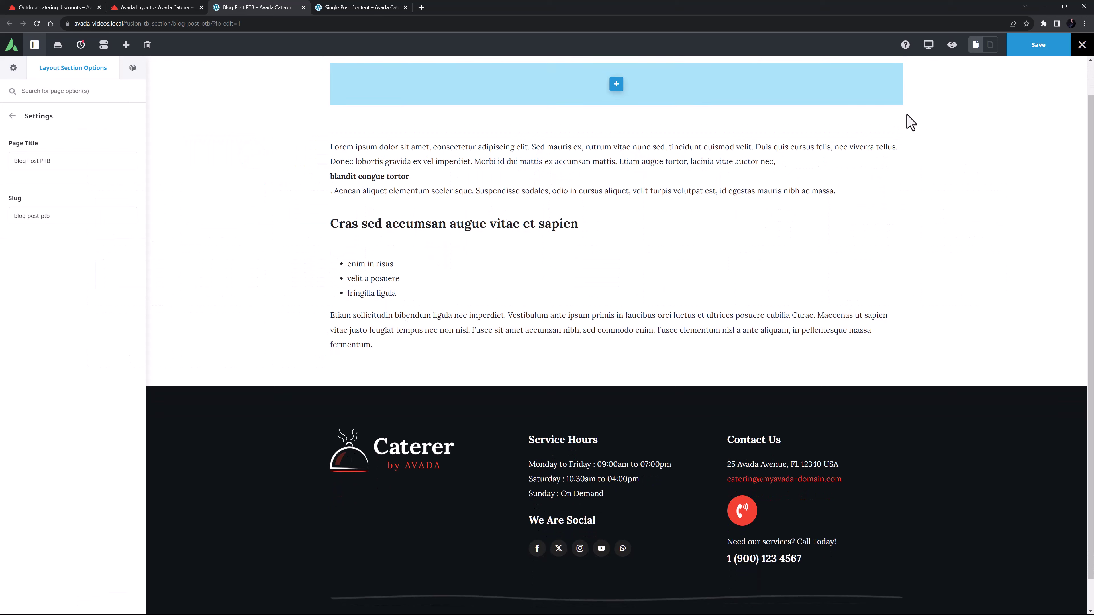
- Set the container's background type to Image and pick catering-hero-image
{"action": "left_click", "coordinate": [987, 77]}
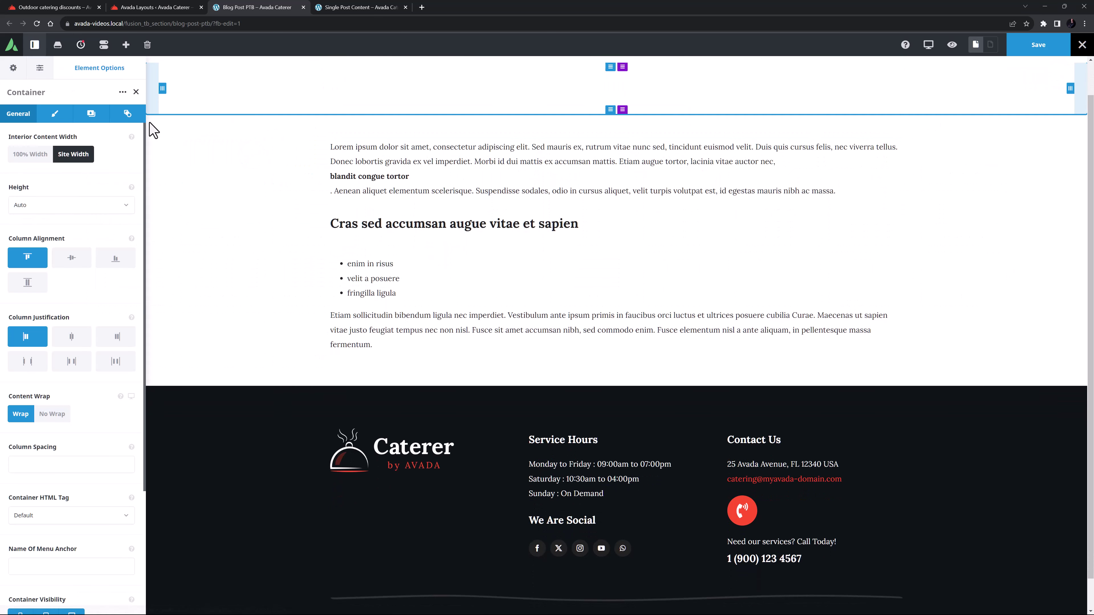
{"action": "left_click", "coordinate": [89, 114]}
{"action": "left_click", "coordinate": [62, 160]}
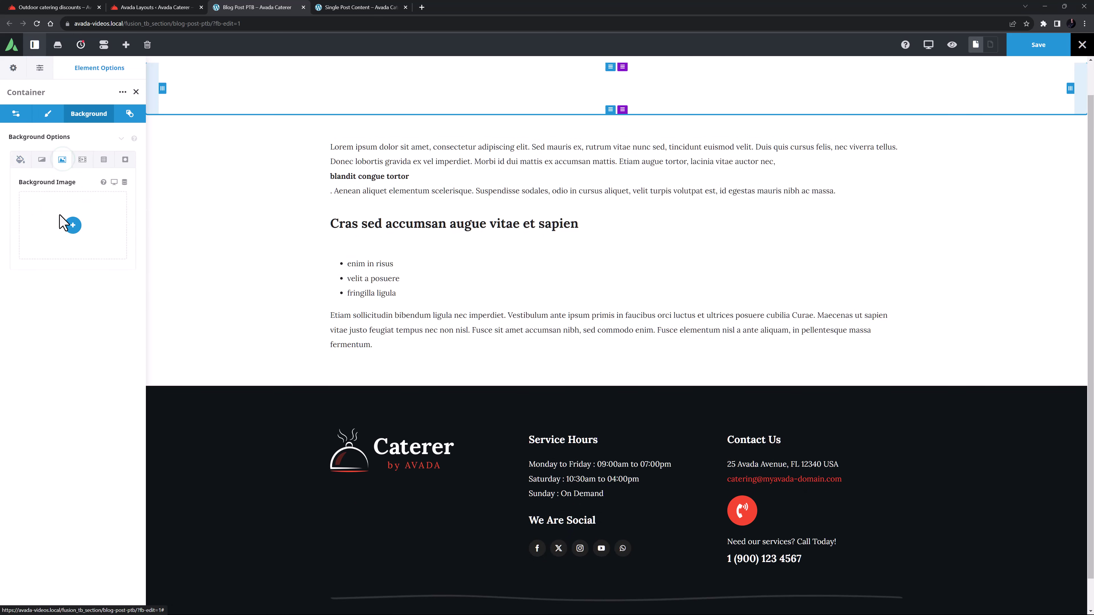
{"action": "left_click", "coordinate": [73, 225]}
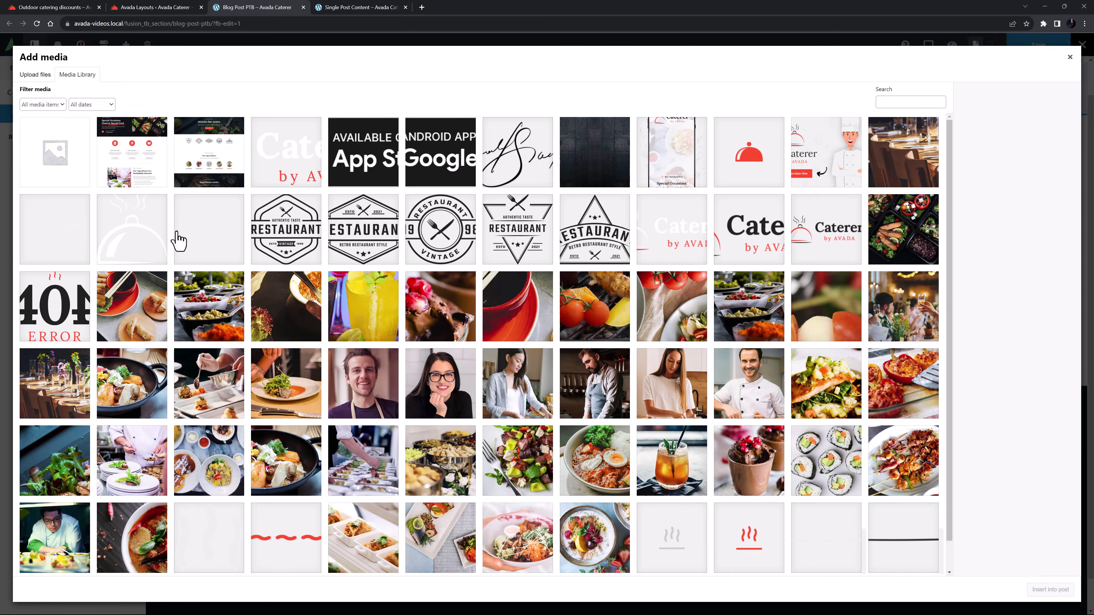
{"action": "left_click", "coordinate": [902, 241]}
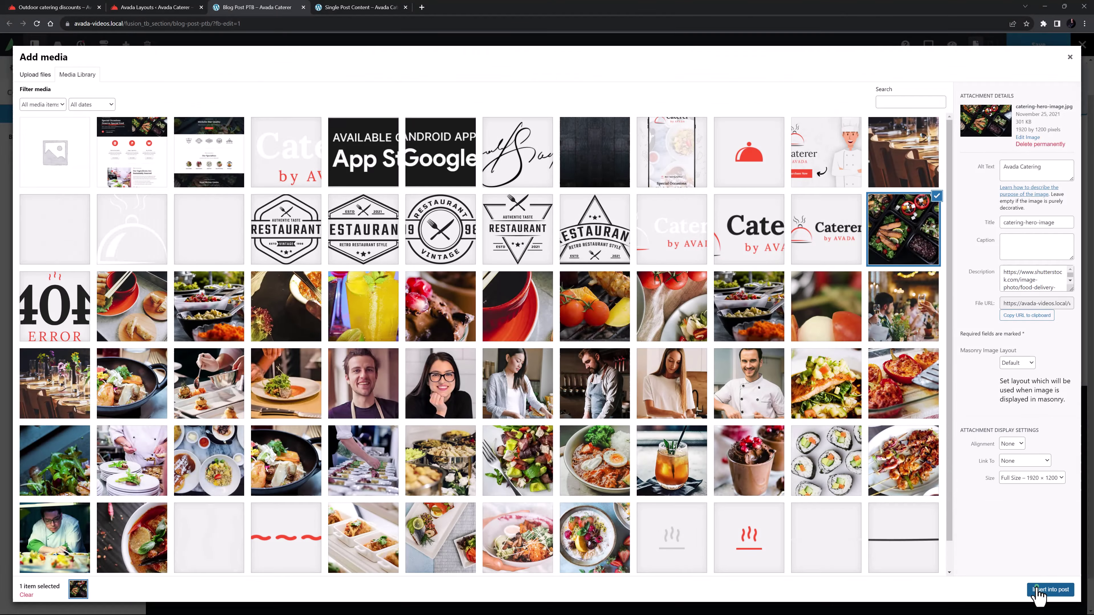
- Insert catering-hero-image as background, positioned Center Top, with lazy loading skipped
{"action": "left_click", "coordinate": [1051, 589]}
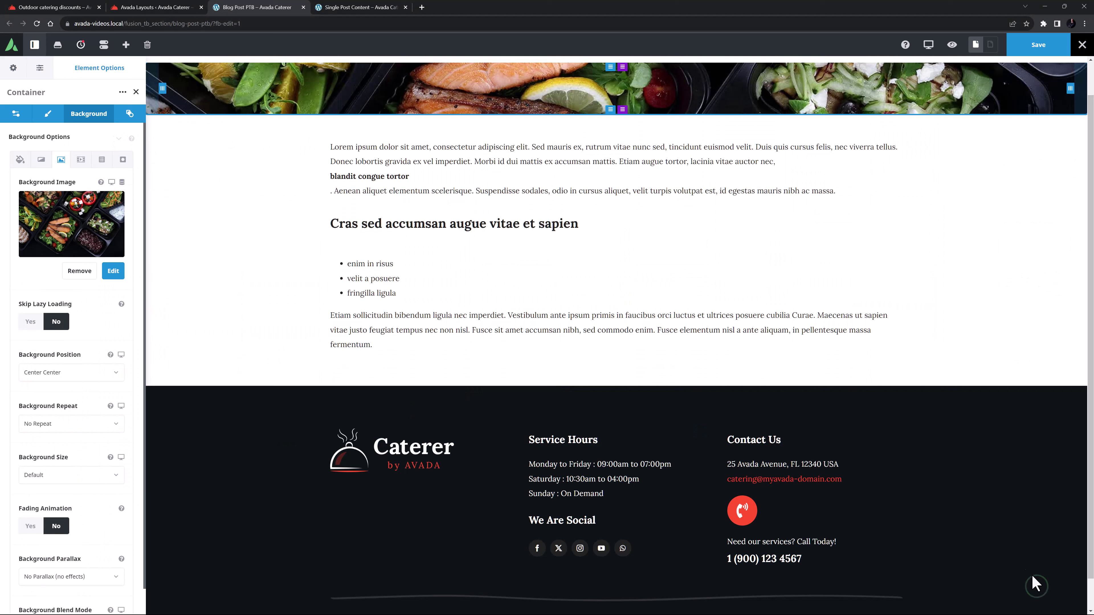
{"action": "left_click", "coordinate": [37, 373]}
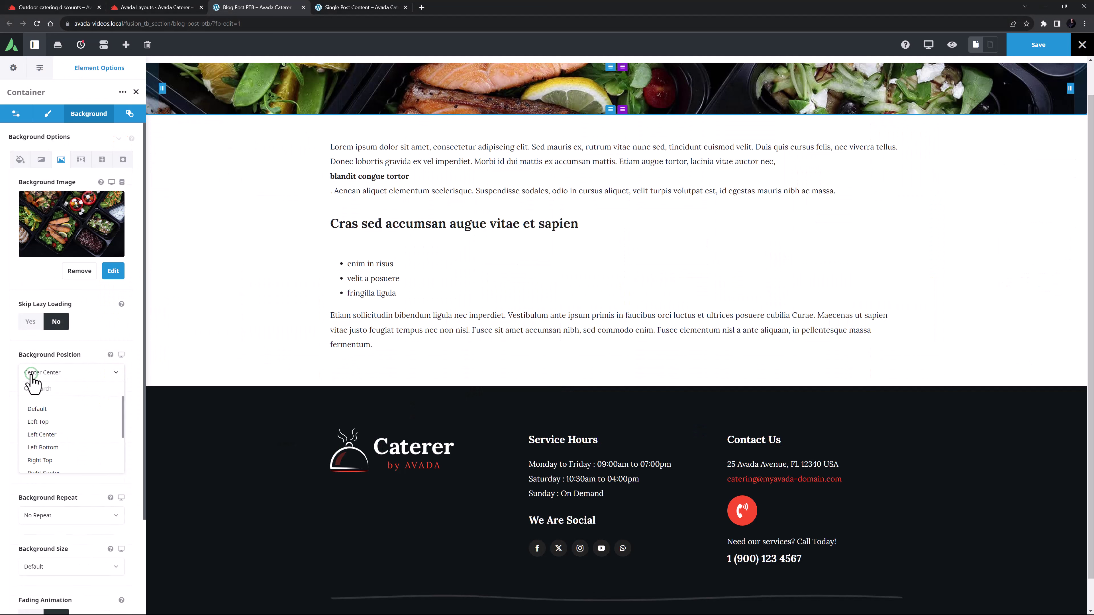
{"action": "scroll", "coordinate": [37, 444], "scroll_direction": "down", "scroll_amount": 2}
{"action": "left_click", "coordinate": [37, 441]}
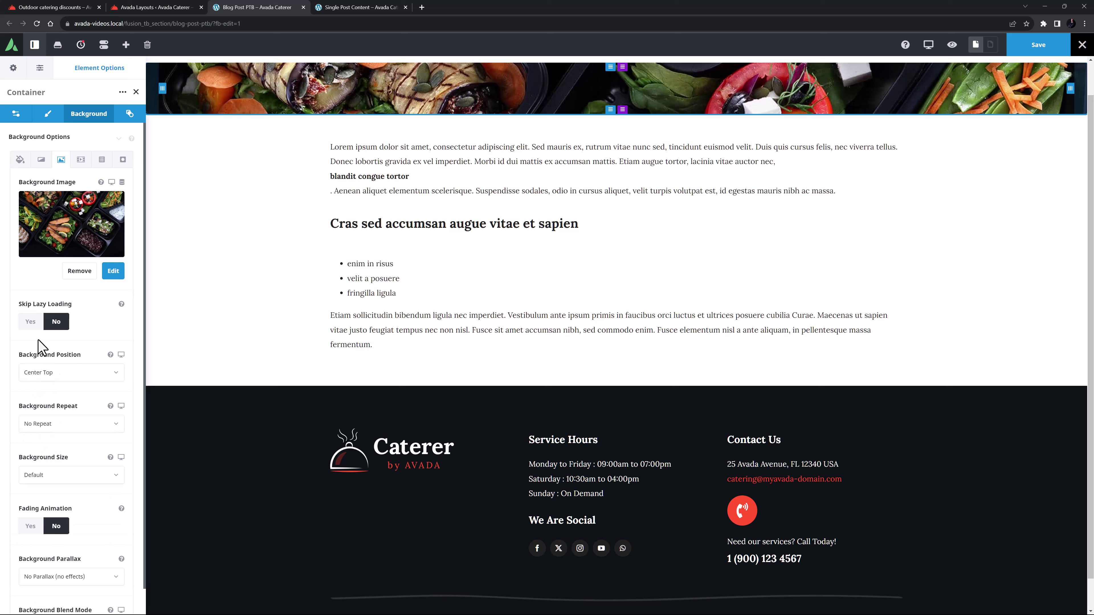
{"action": "left_click", "coordinate": [30, 322]}
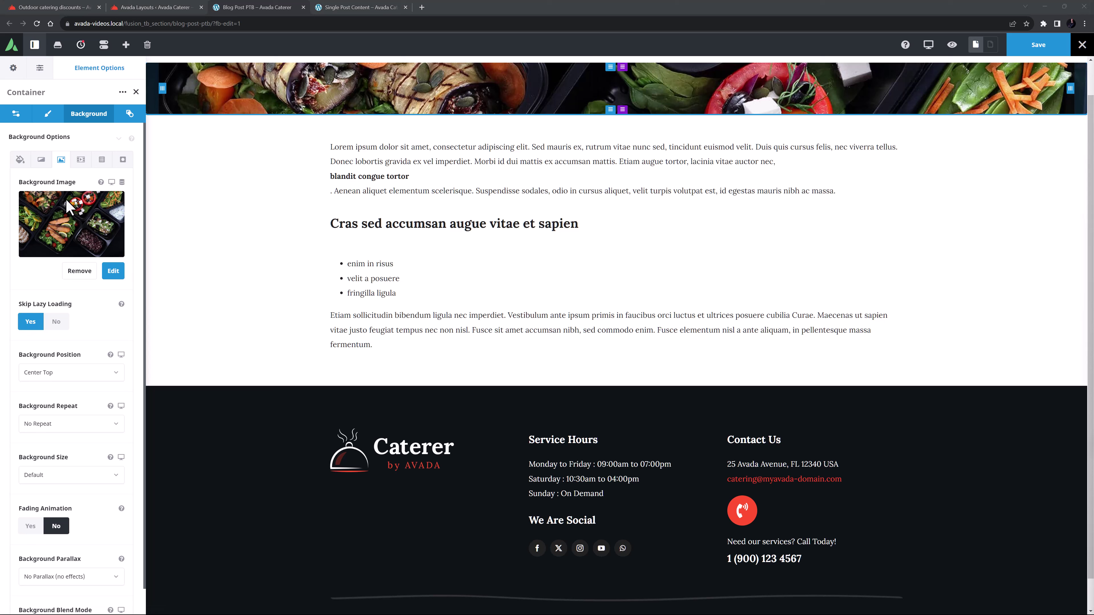
- Add a gradient overlay with both colours set to Color 8 at 65 alpha
{"action": "left_click", "coordinate": [42, 159]}
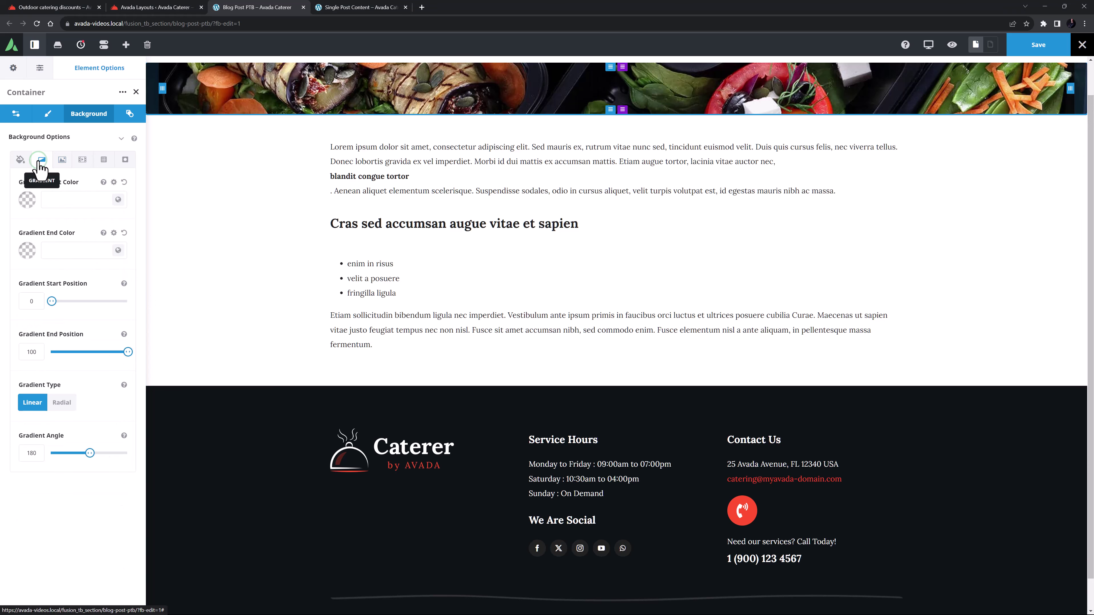
{"action": "left_click", "coordinate": [118, 199]}
{"action": "left_click", "coordinate": [115, 234]}
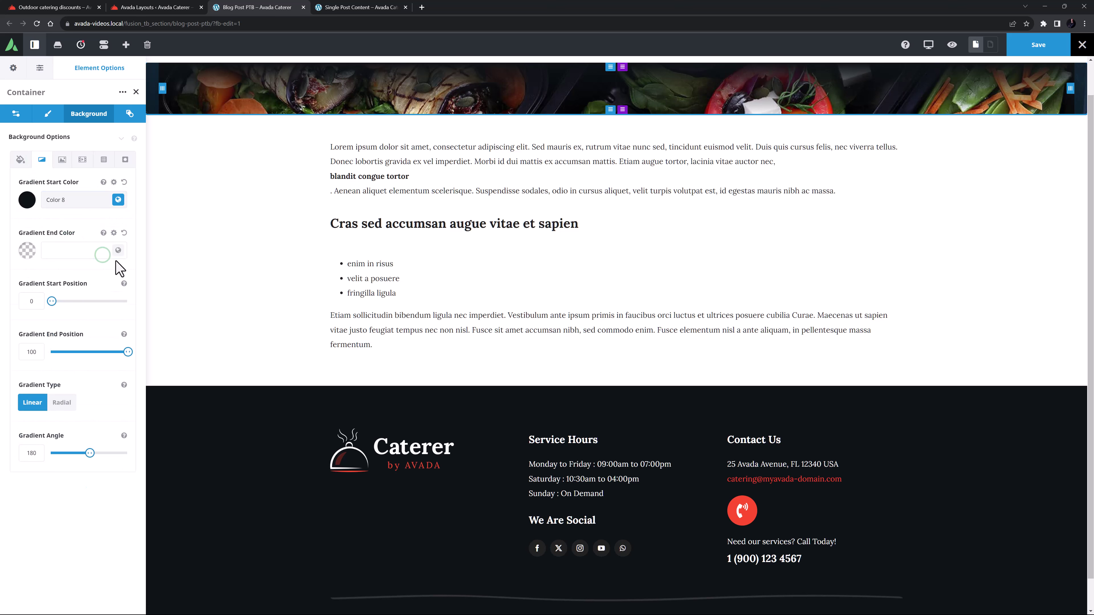
{"action": "left_click", "coordinate": [118, 251]}
{"action": "left_click", "coordinate": [116, 284]}
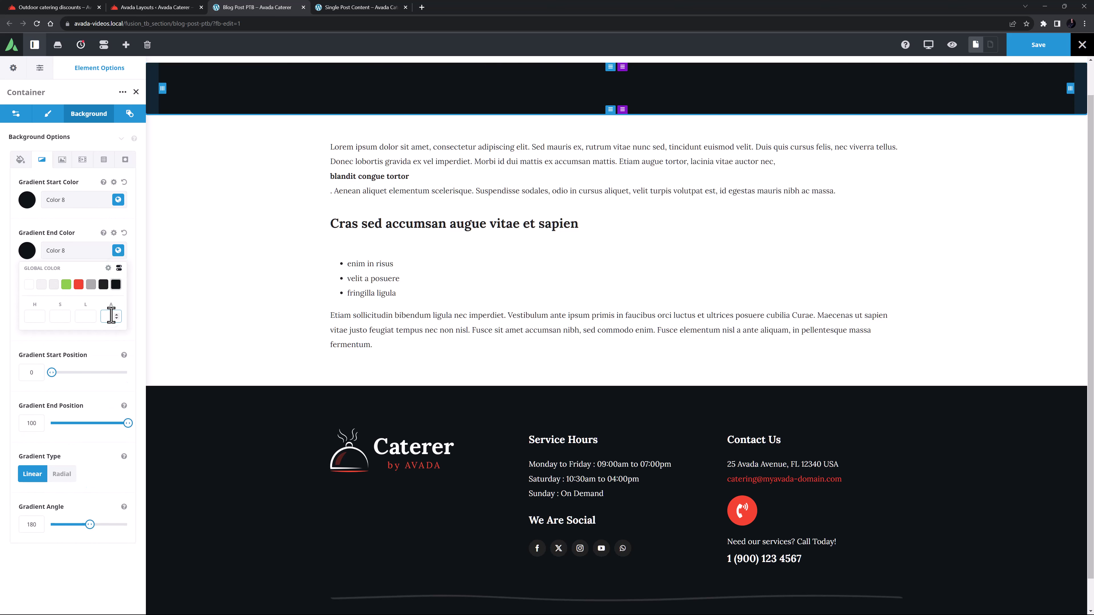
{"action": "type", "text": "65"}
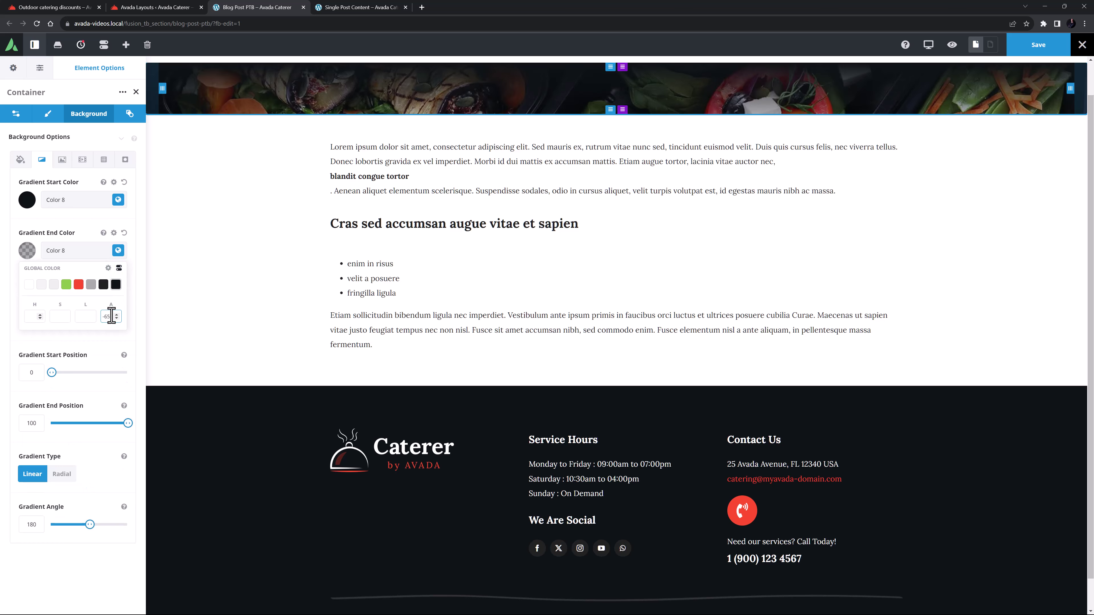
- In the hero column's Design tab, set top and bottom padding to 10vw and bottom margin to 0px
{"action": "left_click", "coordinate": [338, 70]}
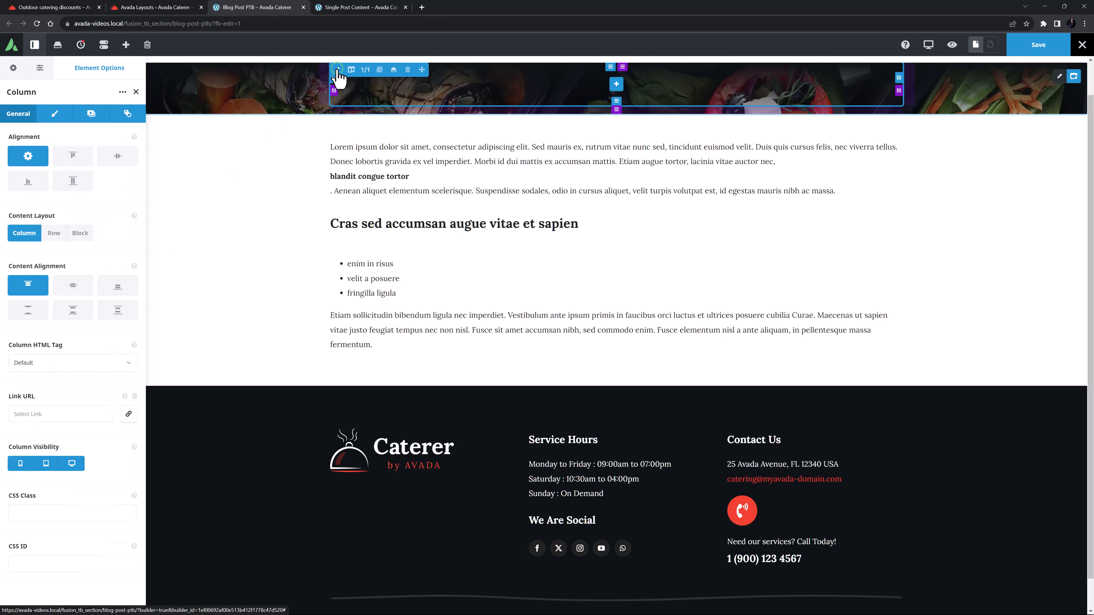
{"action": "left_click", "coordinate": [54, 114]}
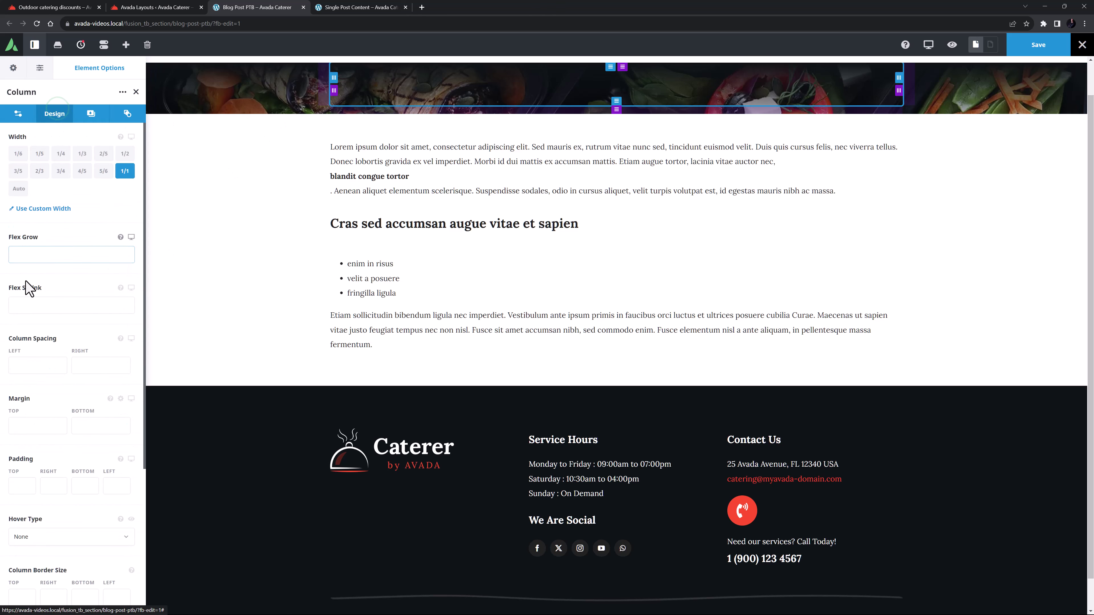
{"action": "left_click", "coordinate": [15, 485]}
{"action": "left_click", "coordinate": [14, 484]}
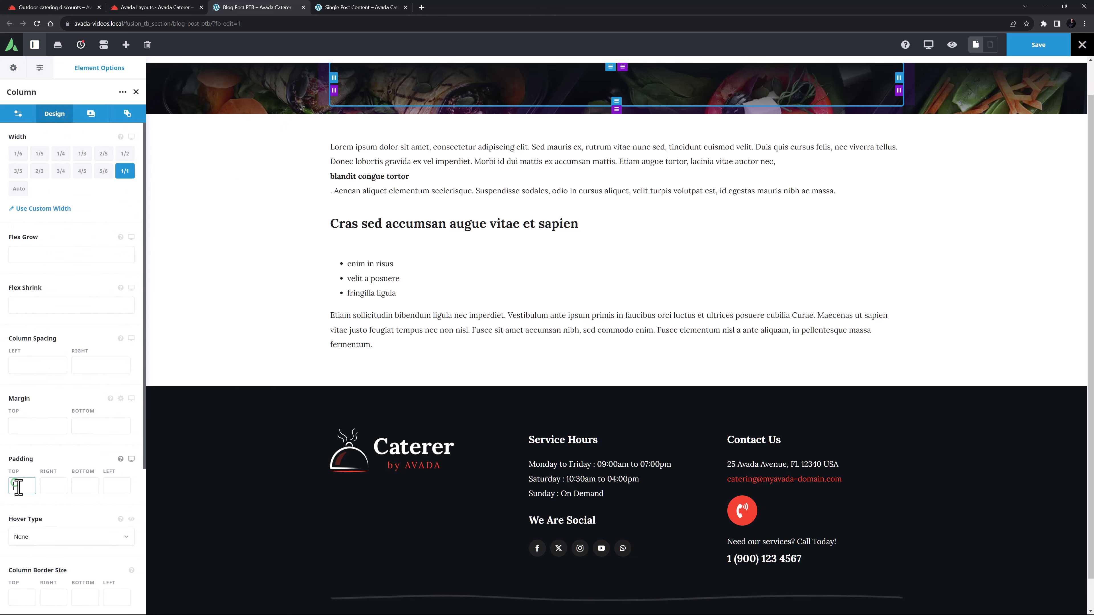
{"action": "type", "text": "10vw"}
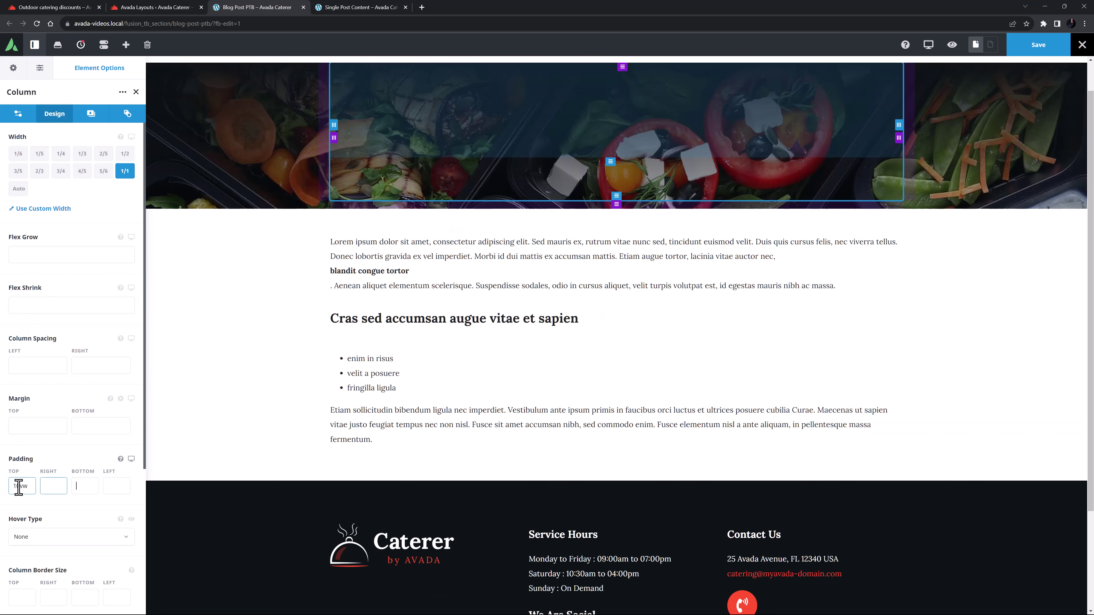
{"action": "type", "text": "10vw"}
{"action": "key", "text": "Tab"}
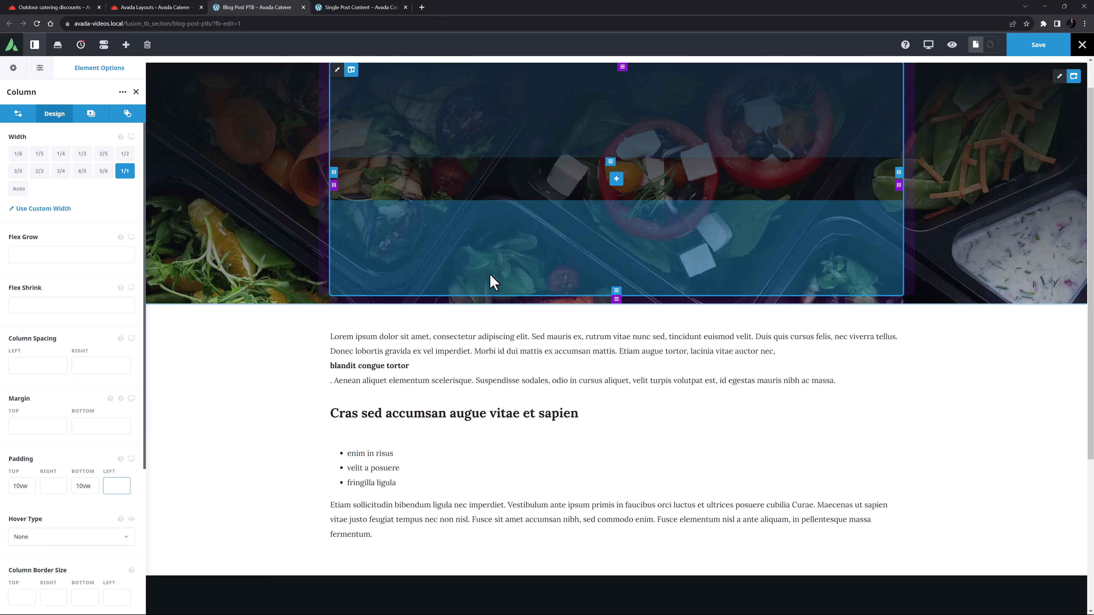
{"action": "left_click_drag", "start_coordinate": [616, 299], "coordinate": [618, 285]}
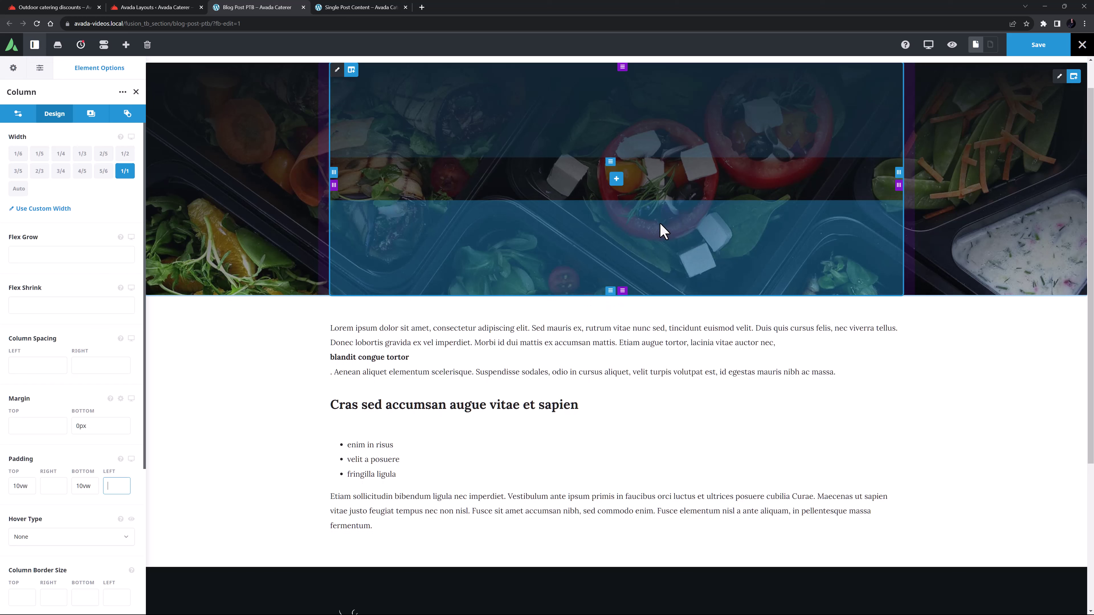
- Add a Title element to the hero filled with the dynamic post Heading
{"action": "left_click", "coordinate": [616, 179]}
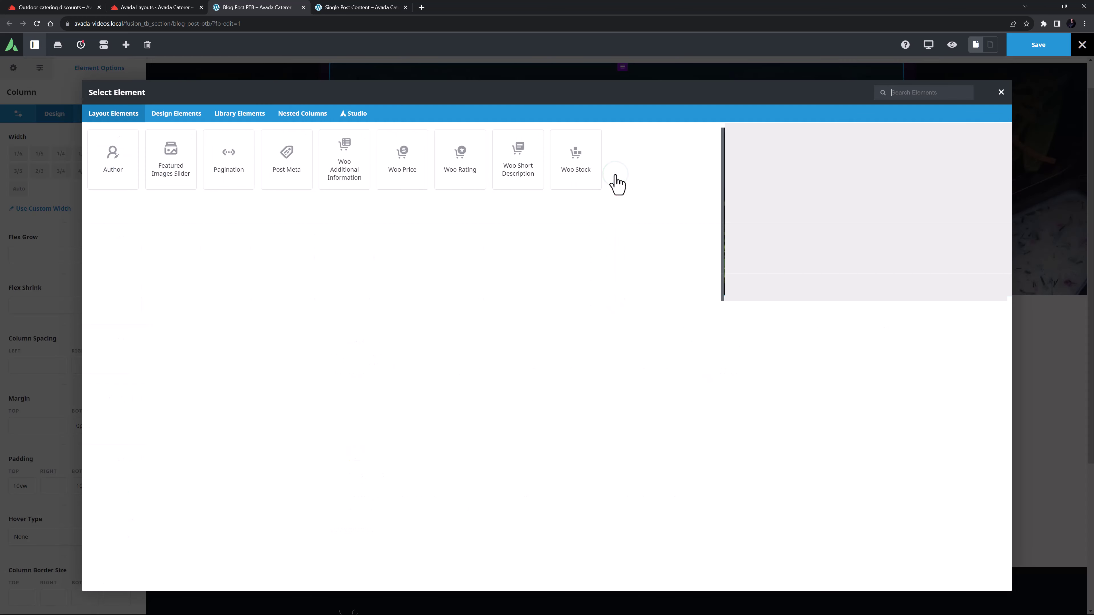
{"action": "left_click", "coordinate": [174, 115]}
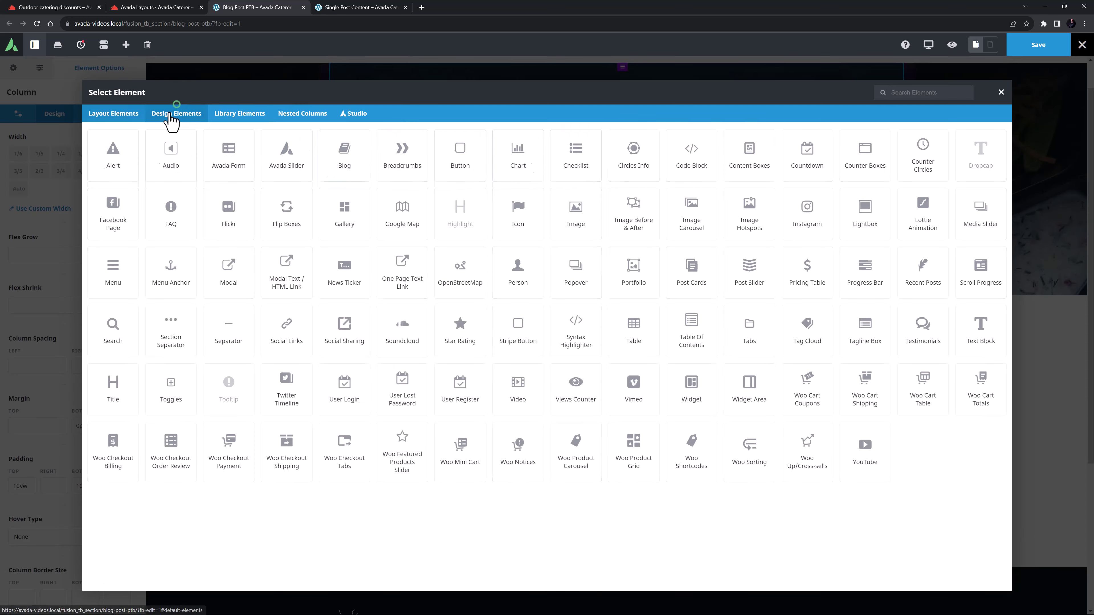
{"action": "left_click", "coordinate": [115, 390]}
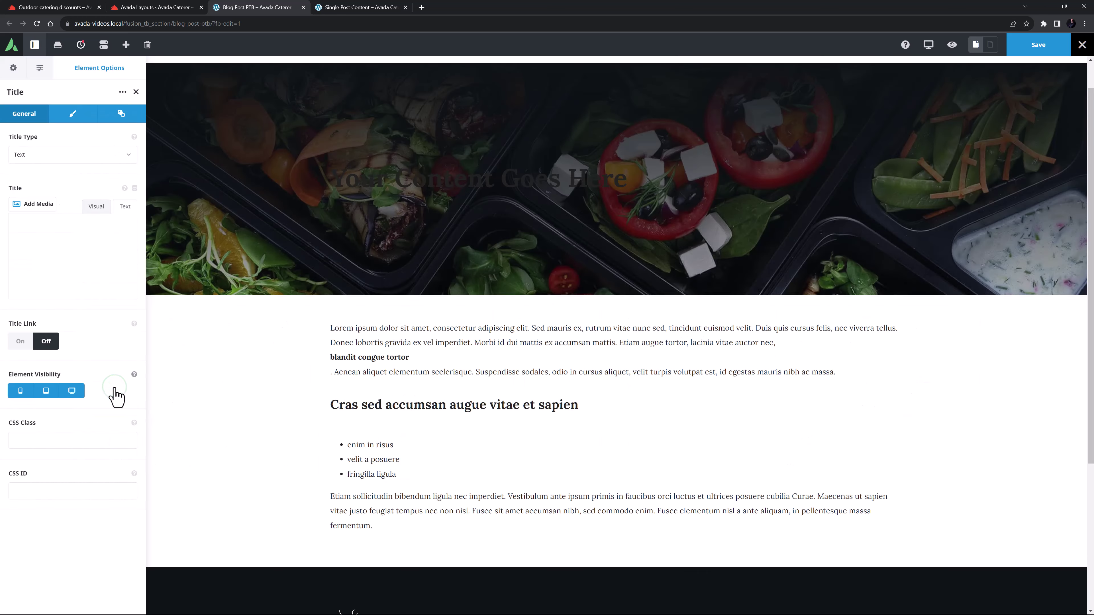
{"action": "left_click", "coordinate": [133, 188]}
{"action": "scroll", "coordinate": [86, 261], "scroll_direction": "down", "scroll_amount": 10}
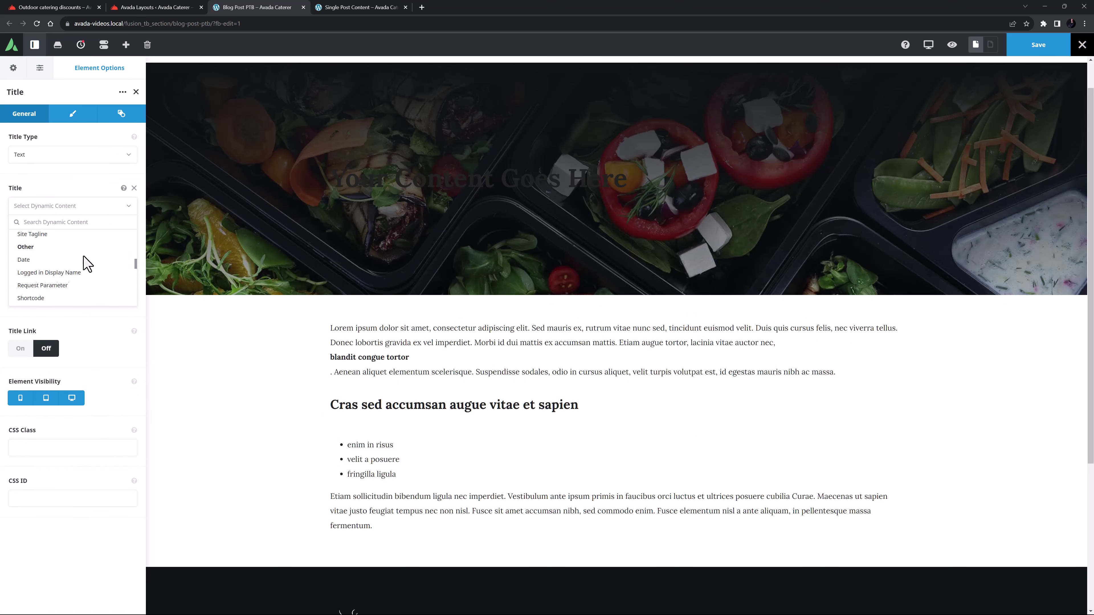
{"action": "scroll", "coordinate": [64, 271], "scroll_direction": "down", "scroll_amount": 1}
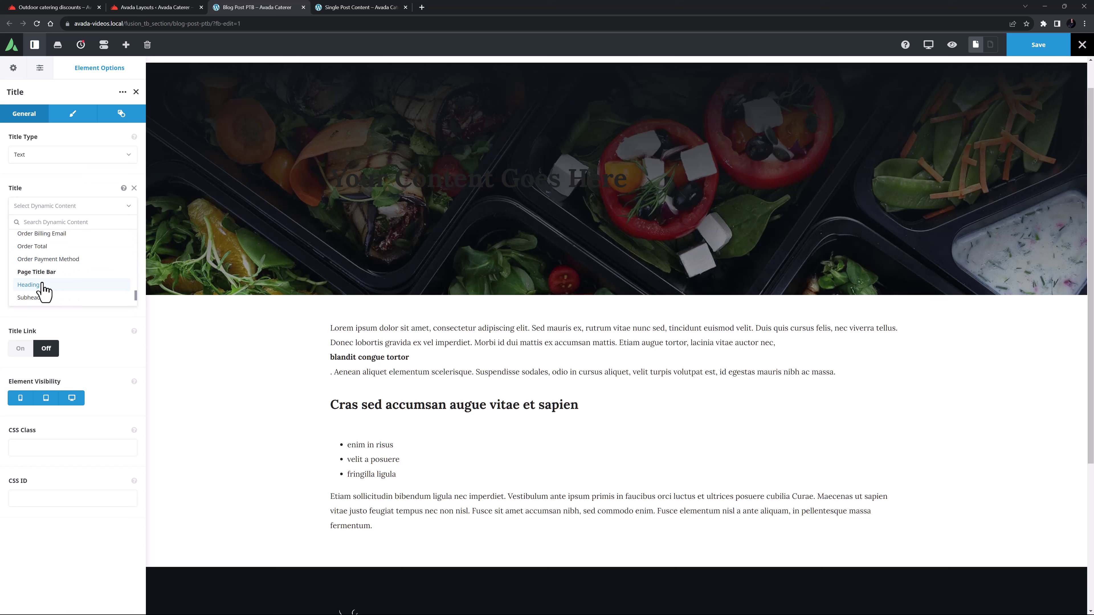
{"action": "left_click", "coordinate": [43, 285]}
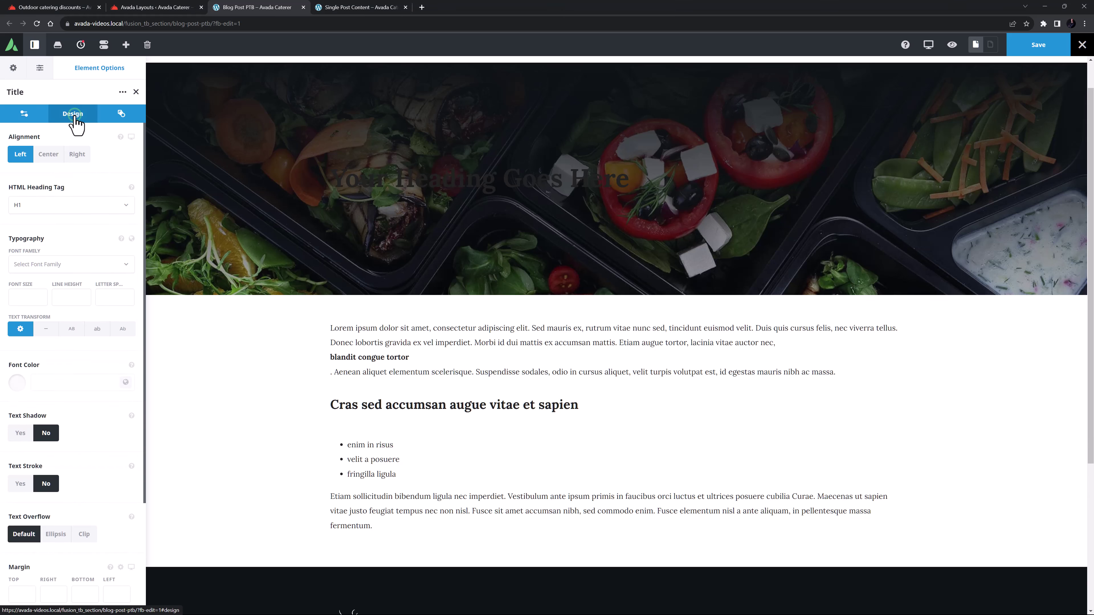
- Style the heading centred, as H2, in white Color 1
{"action": "left_click", "coordinate": [48, 155]}
{"action": "left_click", "coordinate": [50, 205]}
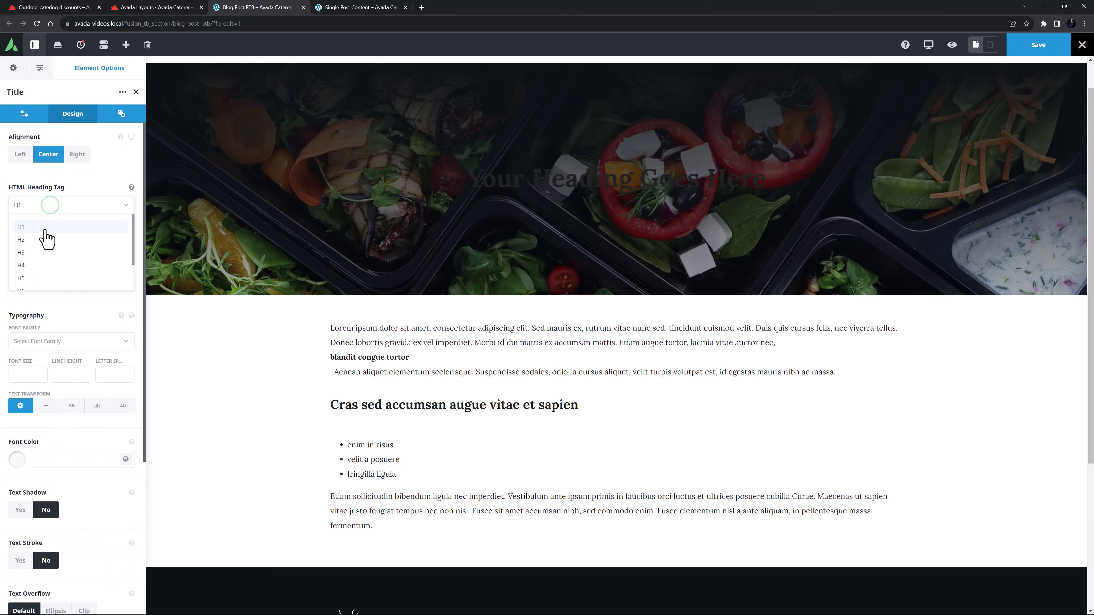
{"action": "left_click", "coordinate": [46, 240]}
{"action": "left_click", "coordinate": [125, 382]}
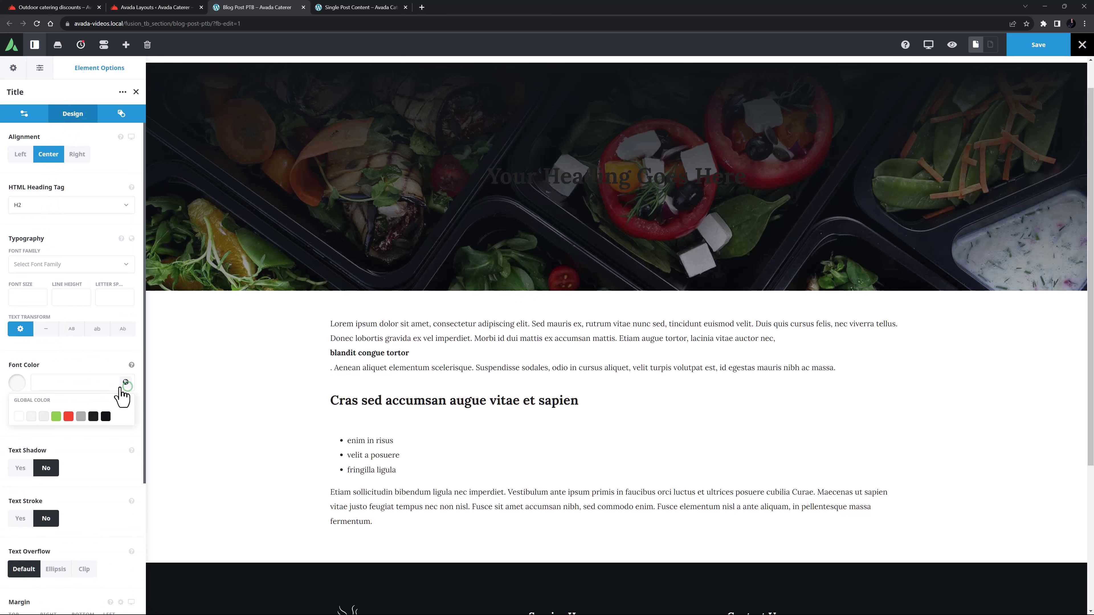
{"action": "left_click", "coordinate": [20, 417]}
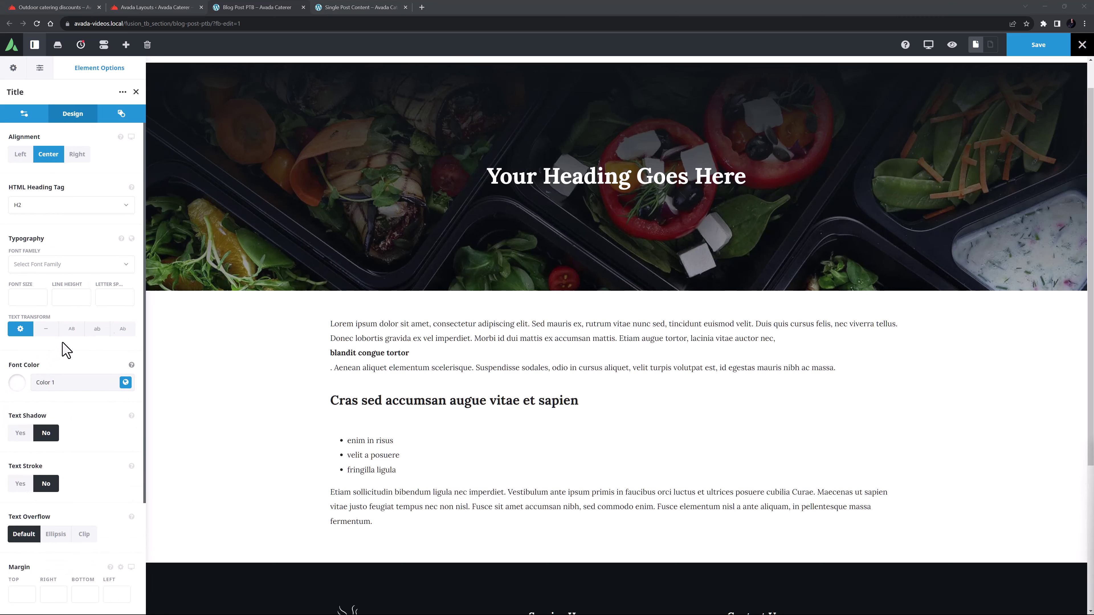
- Add a Post Meta element showing only the published date, dropping comments, tags and author
{"action": "left_click", "coordinate": [629, 180]}
{"action": "left_click", "coordinate": [289, 166]}
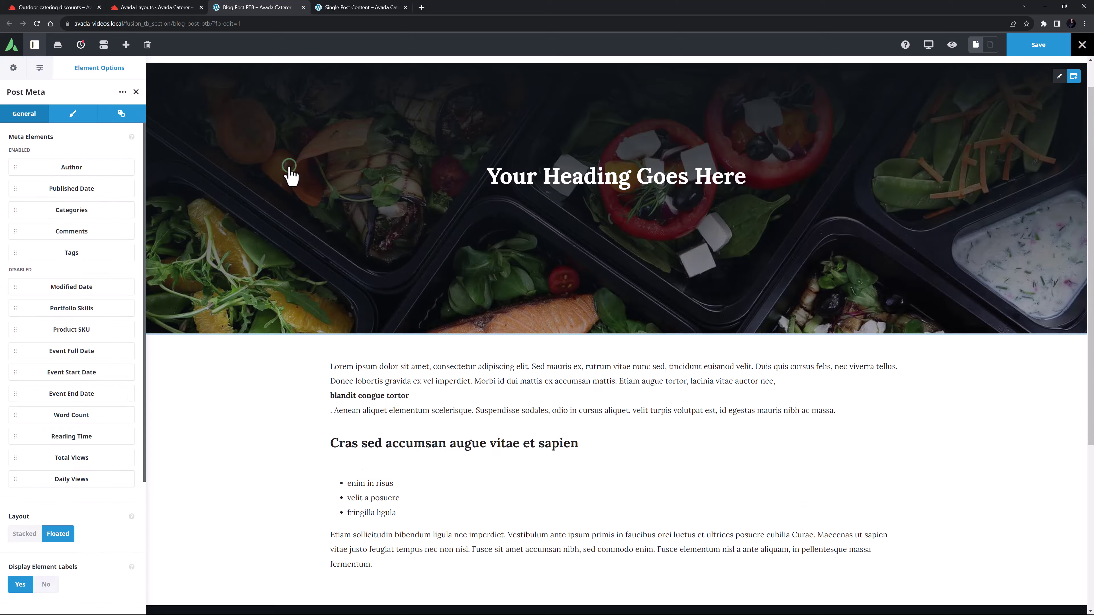
{"action": "left_click_drag", "start_coordinate": [82, 231], "coordinate": [77, 307]}
{"action": "left_click_drag", "start_coordinate": [78, 227], "coordinate": [78, 286]}
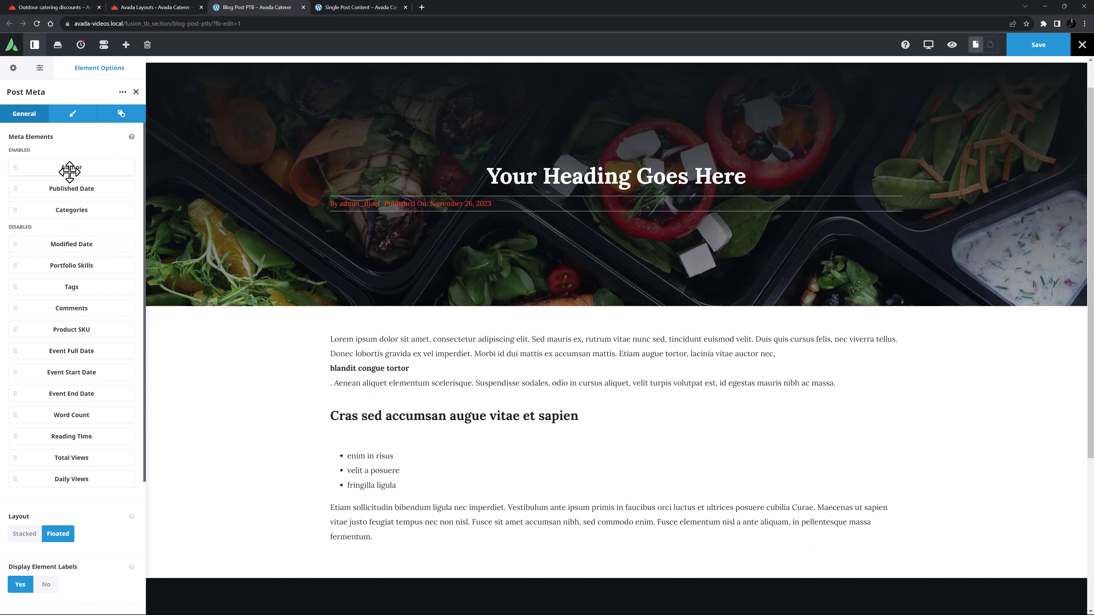
{"action": "left_click_drag", "start_coordinate": [69, 172], "coordinate": [74, 298]}
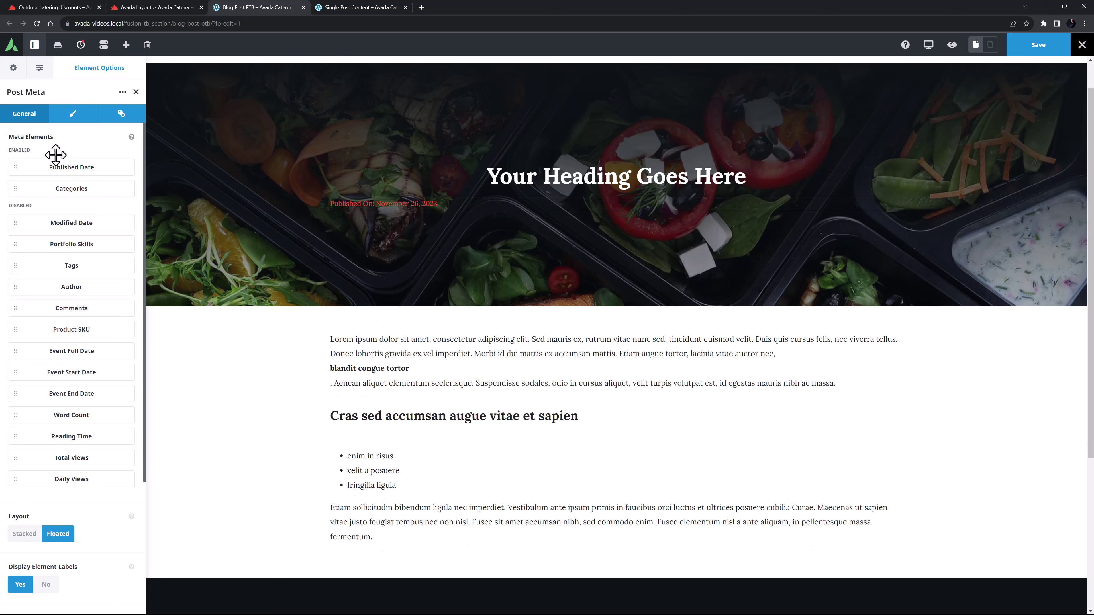
- Centre the meta line with height 45, white Color 1 text and 0px top and bottom borders
{"action": "left_click", "coordinate": [73, 113]}
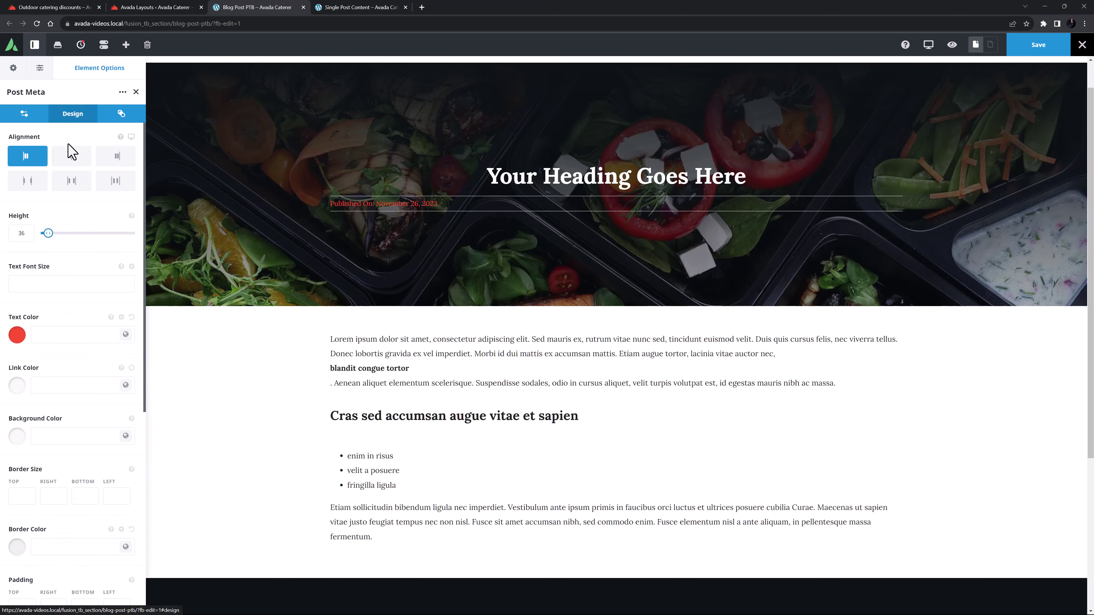
{"action": "left_click", "coordinate": [71, 157]}
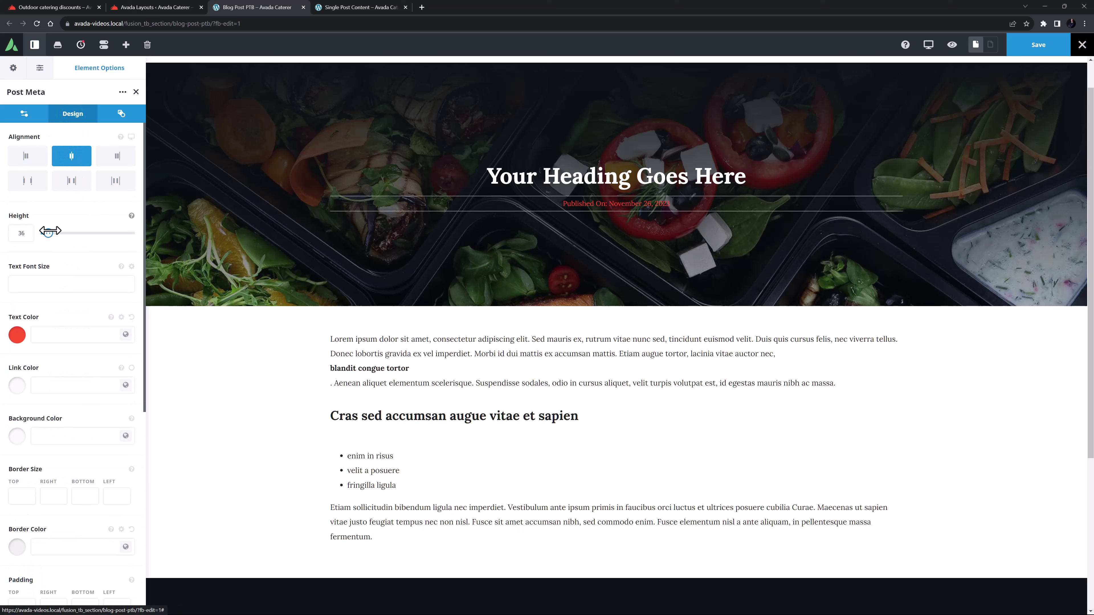
{"action": "left_click", "coordinate": [25, 235]}
{"action": "type", "text": "45"}
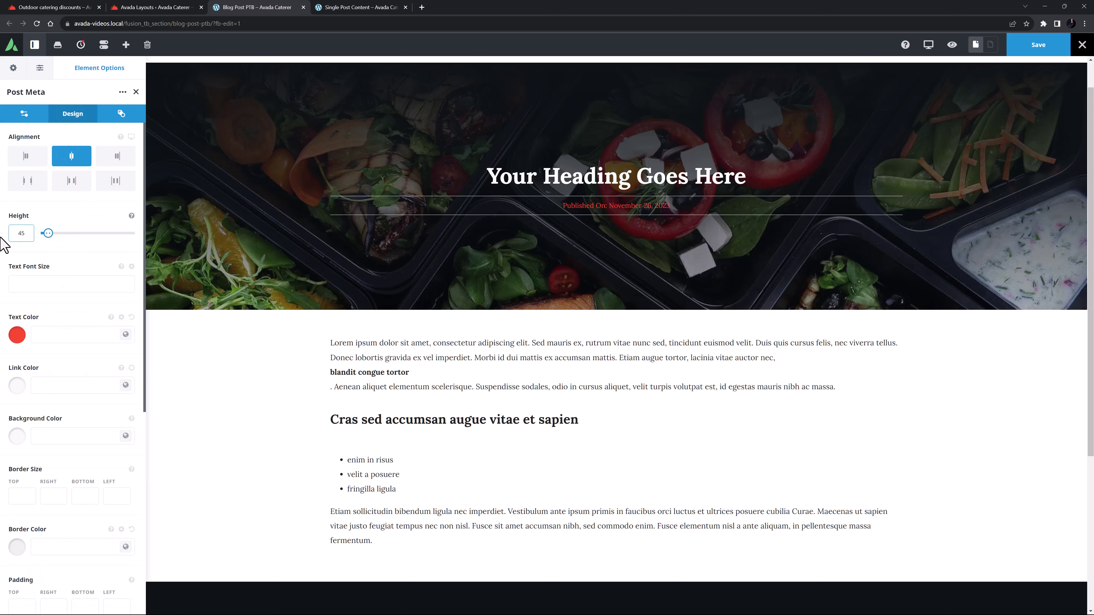
{"action": "left_click", "coordinate": [121, 334]}
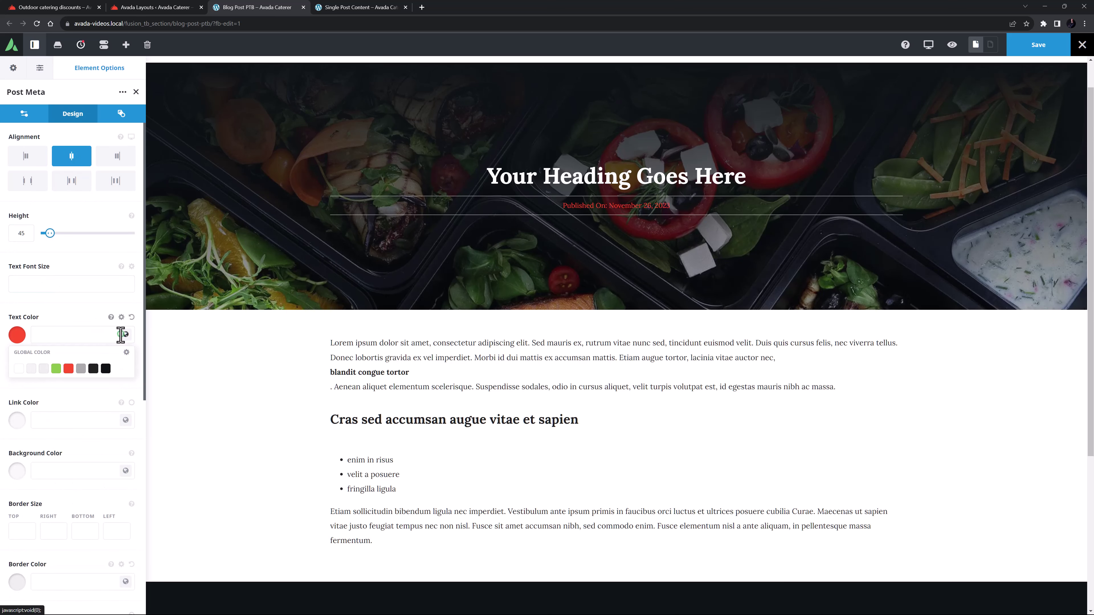
{"action": "left_click", "coordinate": [18, 369]}
{"action": "left_click", "coordinate": [23, 494]}
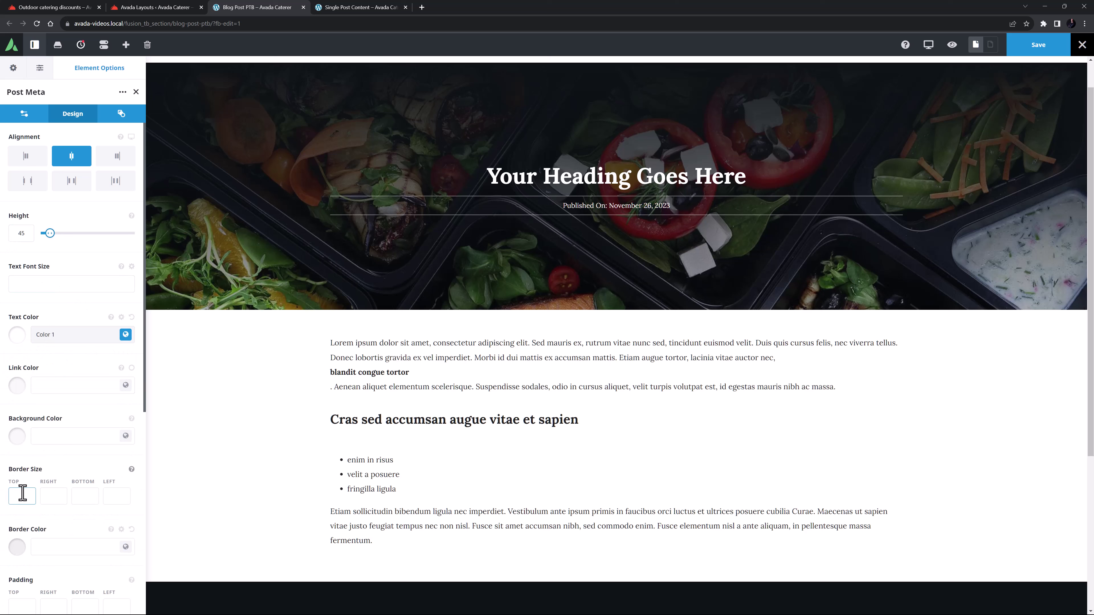
{"action": "type", "text": "0px"}
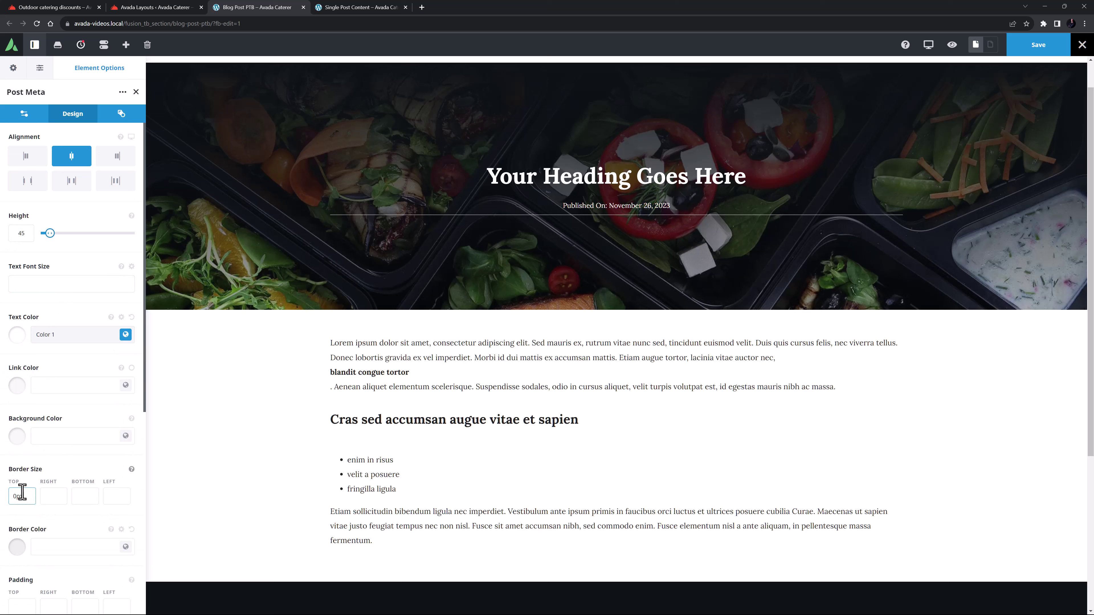
{"action": "key", "text": "Tab"}
{"action": "type", "text": "0px"}
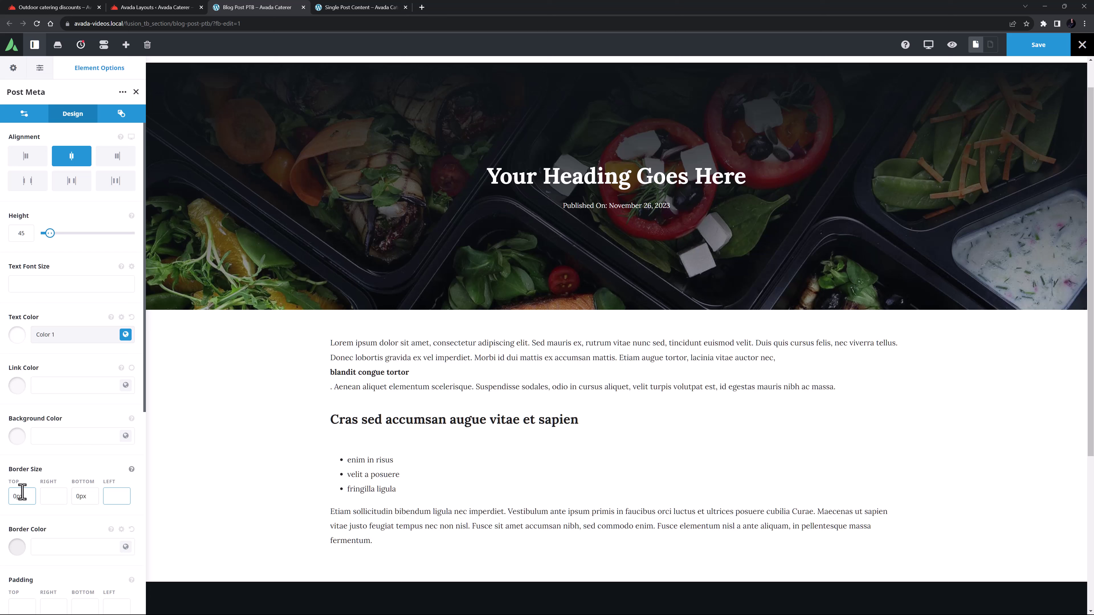
- Save the Blog Post PTB layout and switch to the Single Post Content builder
{"action": "left_click", "coordinate": [1026, 47]}
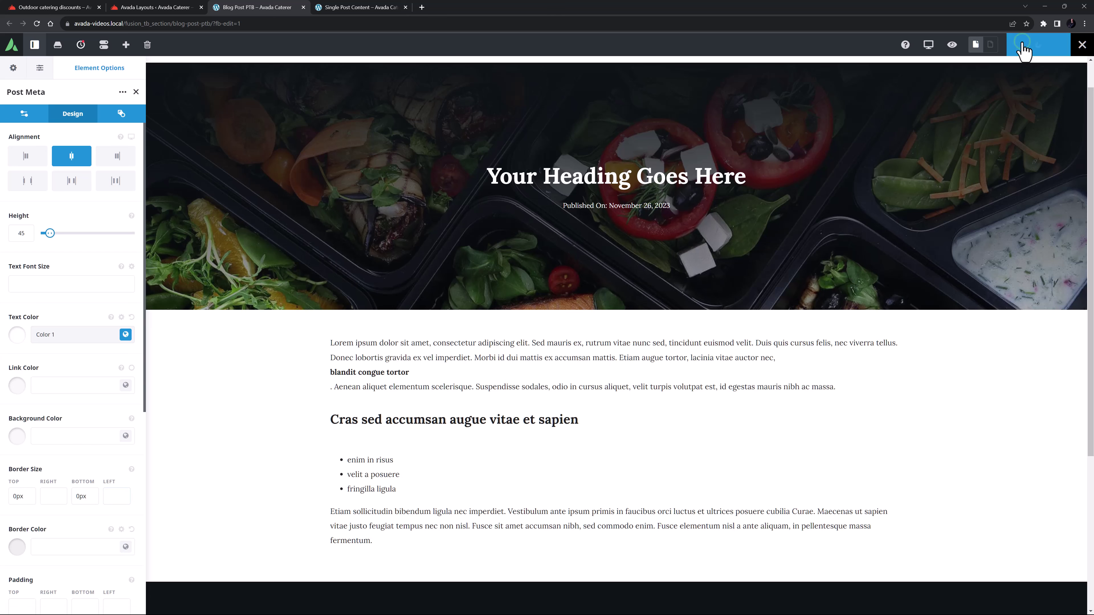
{"action": "left_click", "coordinate": [354, 9]}
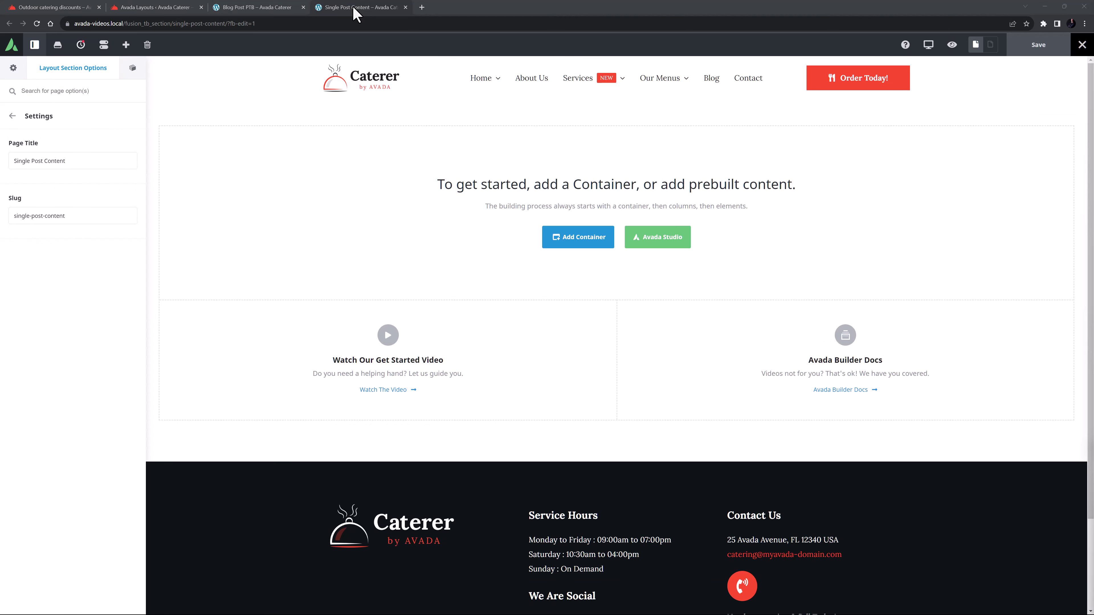
{"action": "left_click", "coordinate": [353, 8]}
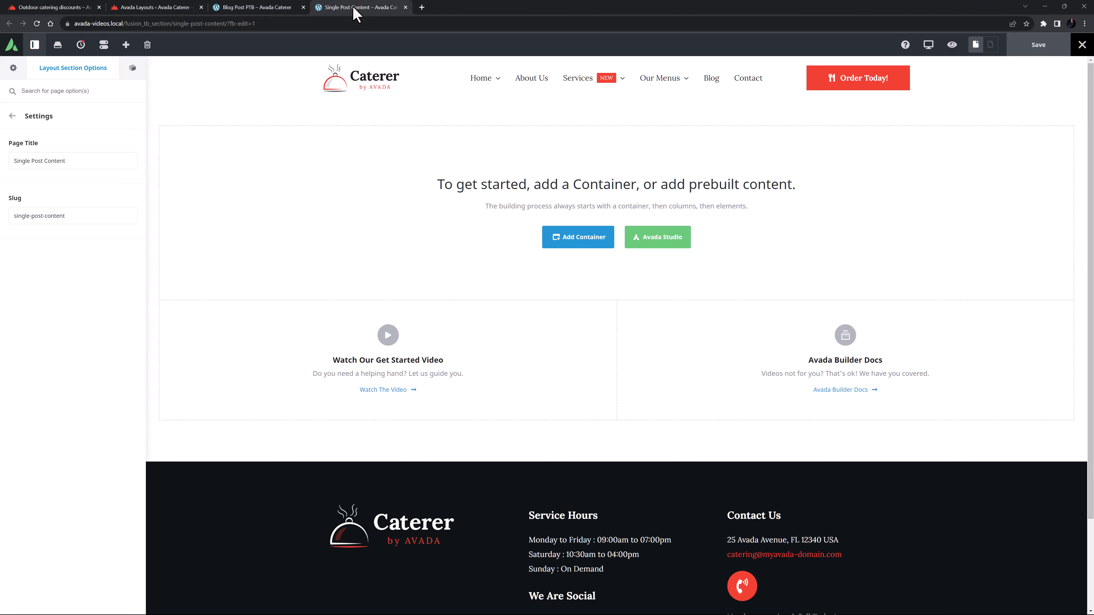
- Add a container with a 1/2 column carrying a 50px top margin
{"action": "left_click", "coordinate": [577, 237]}
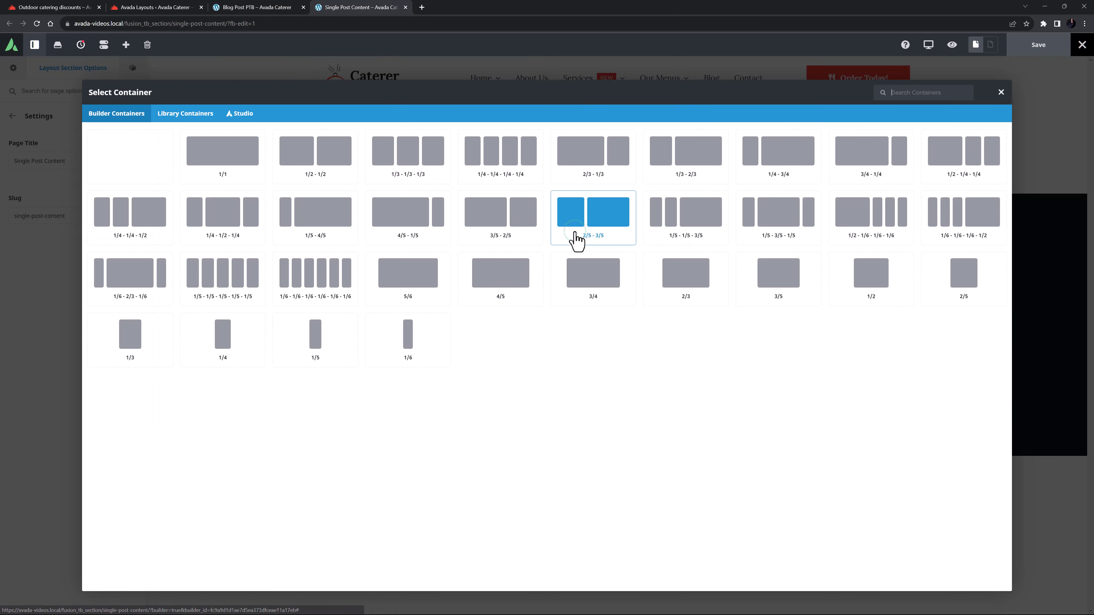
{"action": "left_click", "coordinate": [881, 285]}
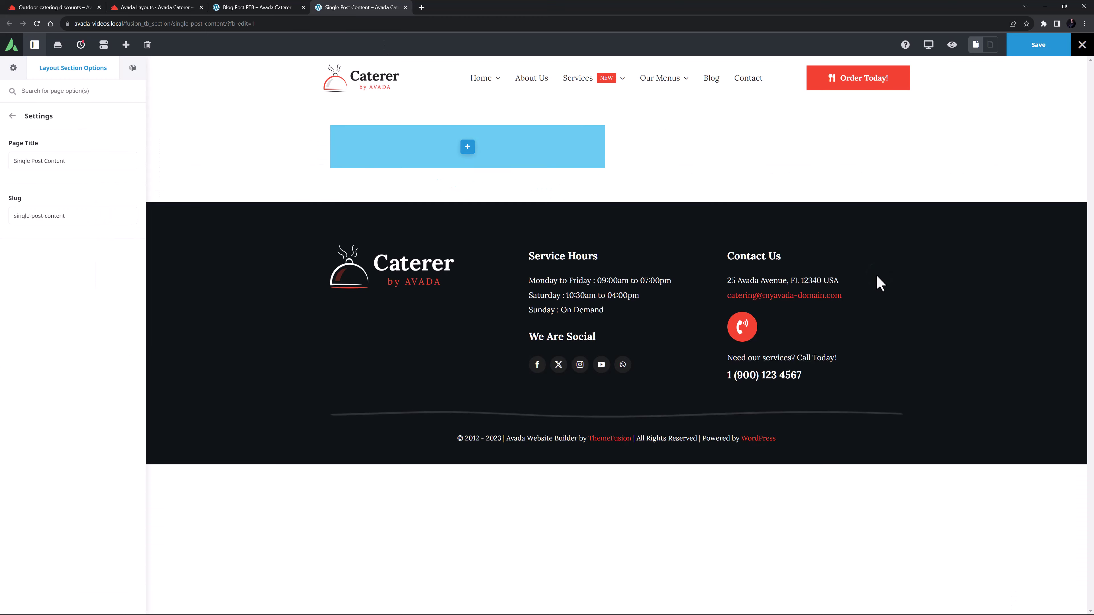
{"action": "left_click", "coordinate": [338, 134]}
{"action": "left_click", "coordinate": [54, 114]}
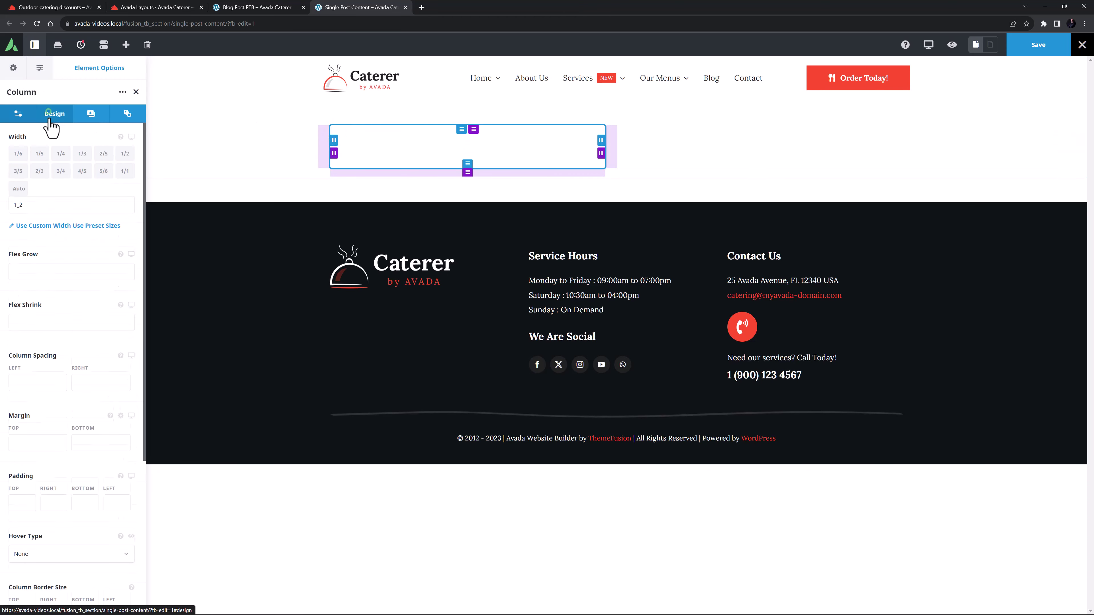
{"action": "left_click", "coordinate": [16, 424]}
{"action": "type", "text": "50px"}
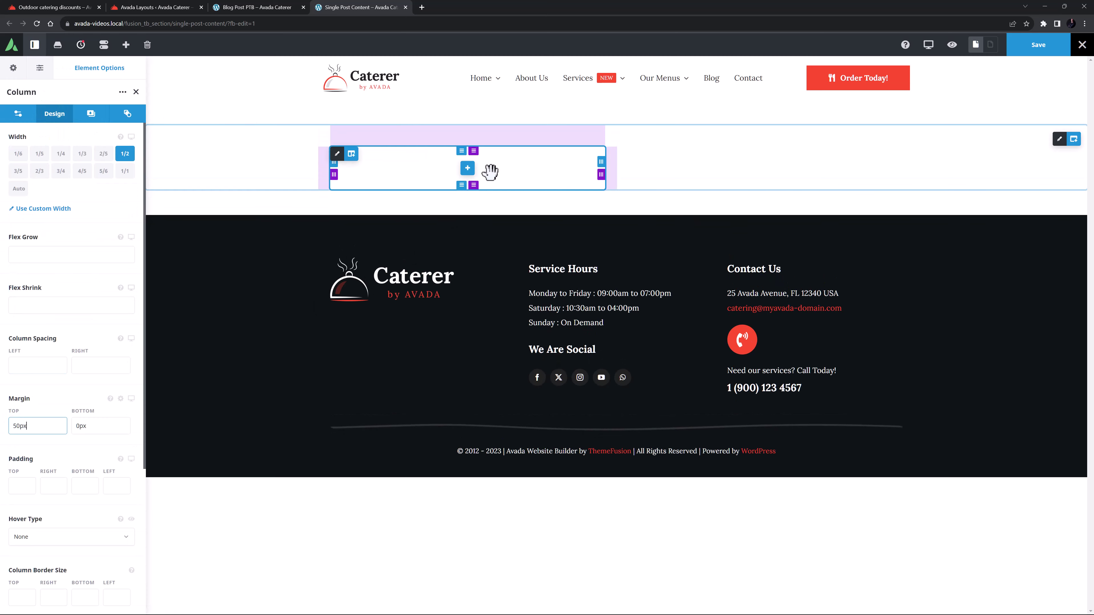
{"action": "left_click", "coordinate": [467, 168]}
- Add an Image element, duplicate its column, and set the first image to the dynamic Featured Image
{"action": "left_click", "coordinate": [195, 126]}
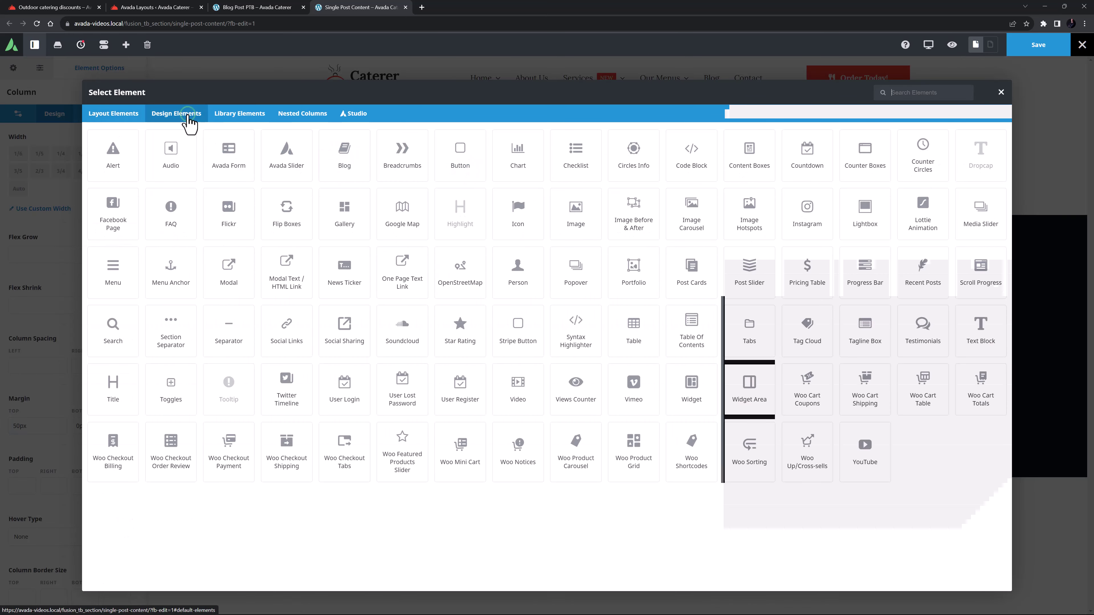
{"action": "left_click", "coordinate": [562, 214]}
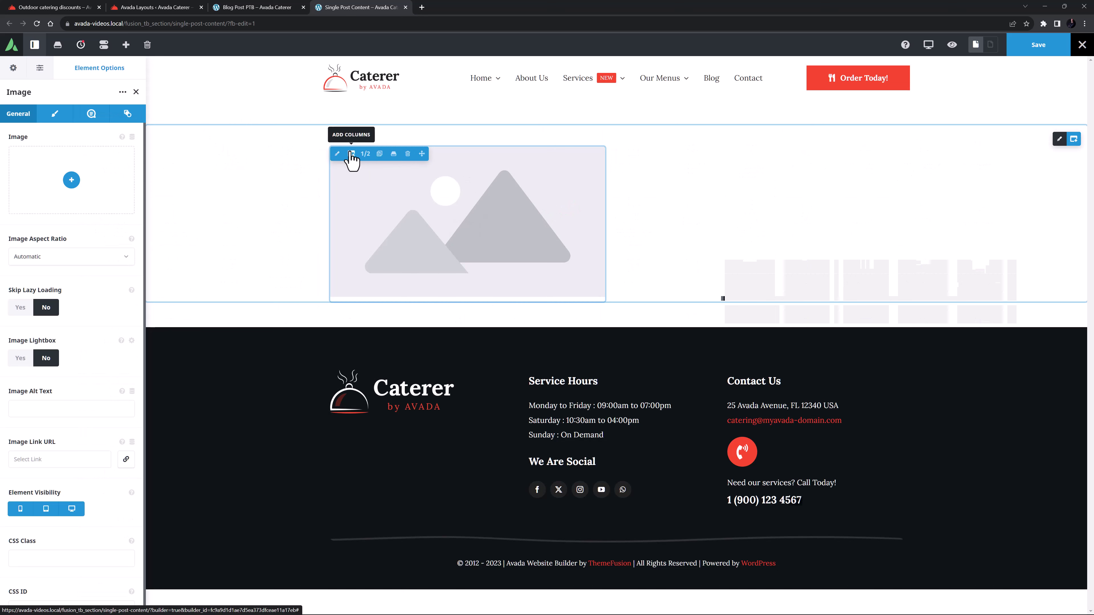
{"action": "left_click", "coordinate": [383, 155]}
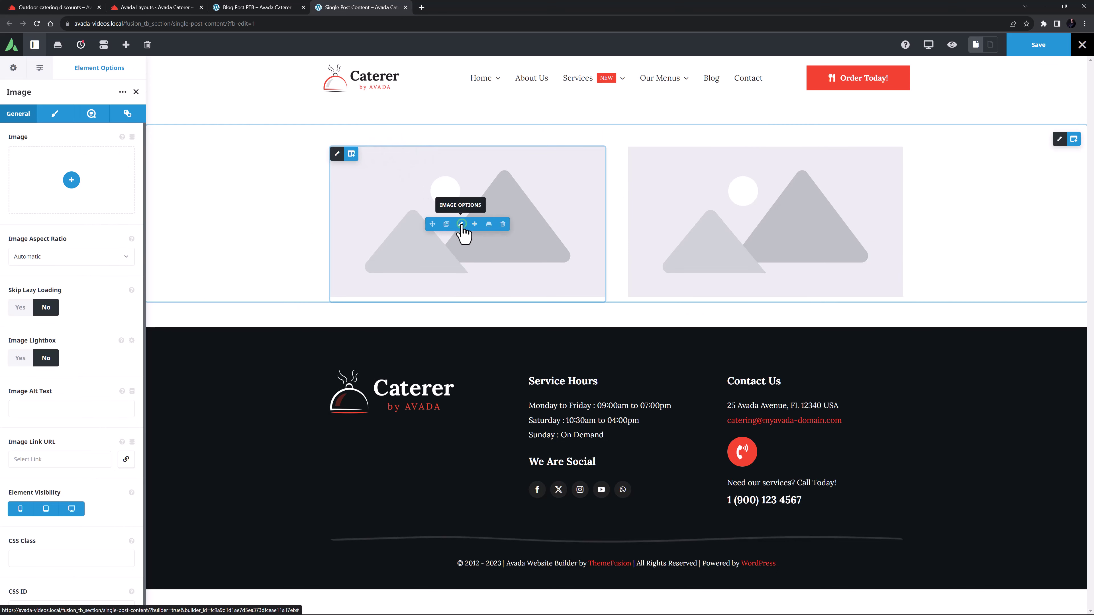
{"action": "left_click", "coordinate": [132, 136]}
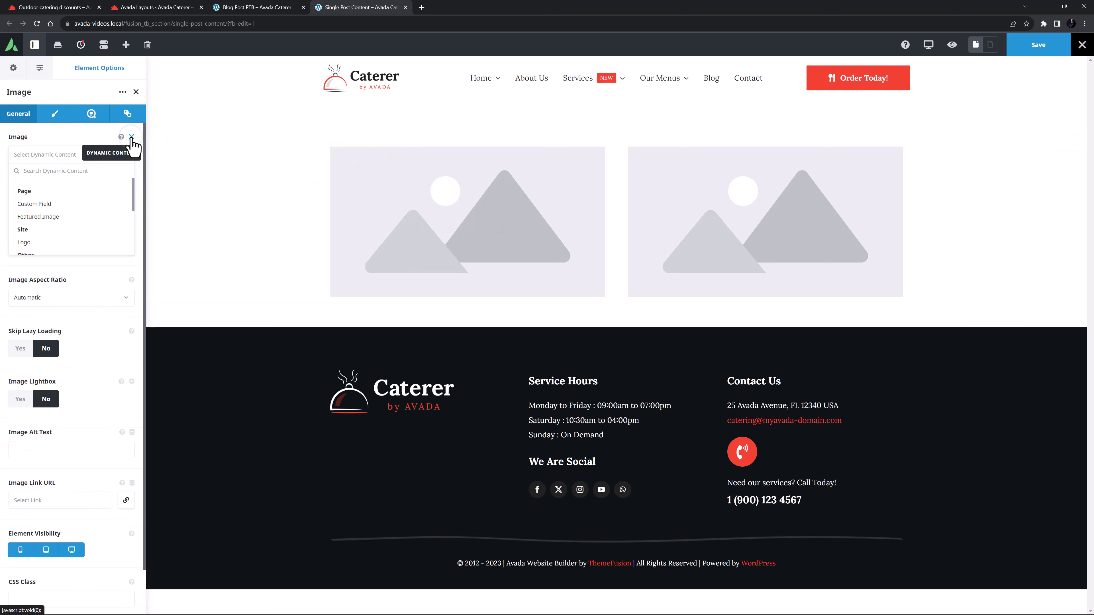
{"action": "left_click", "coordinate": [61, 217]}
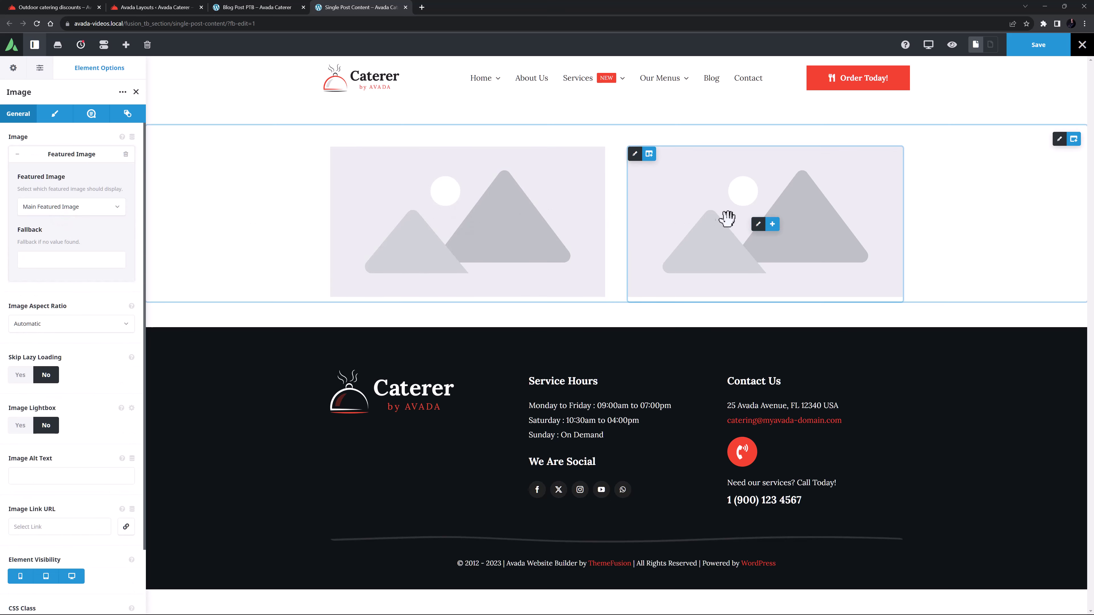
- Insert the chef Caterer banner from the Media Library into the right-hand image
{"action": "left_click", "coordinate": [761, 227]}
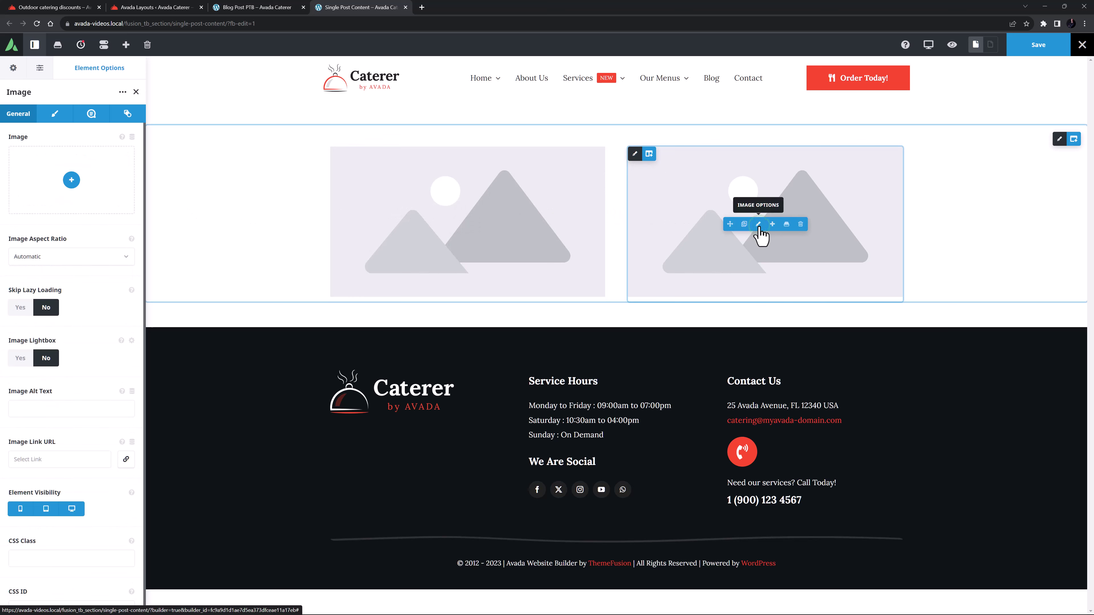
{"action": "left_click", "coordinate": [72, 181]}
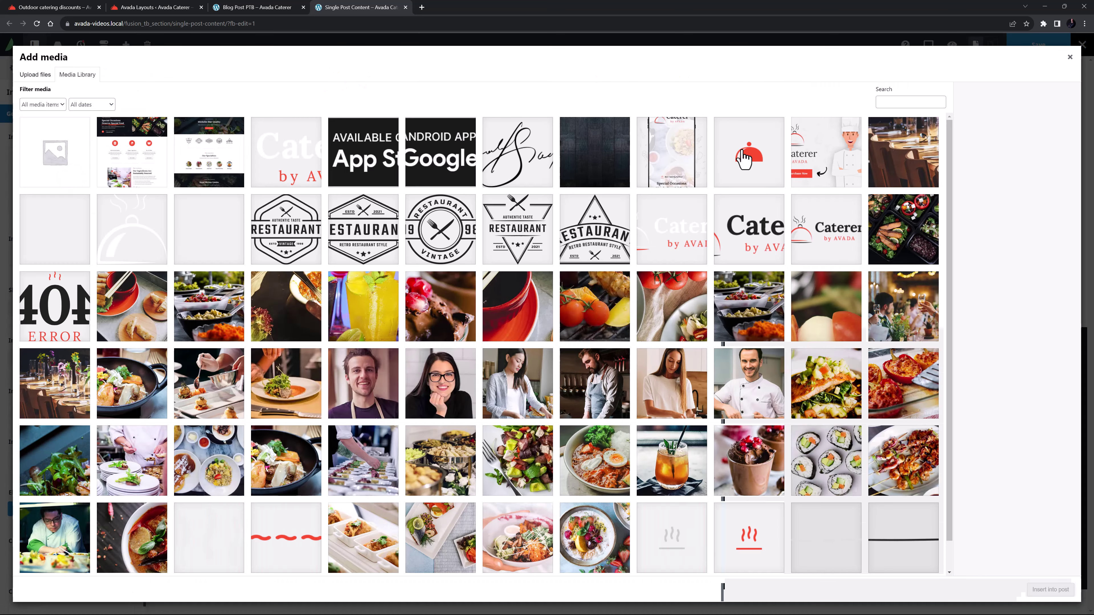
{"action": "left_click", "coordinate": [800, 158]}
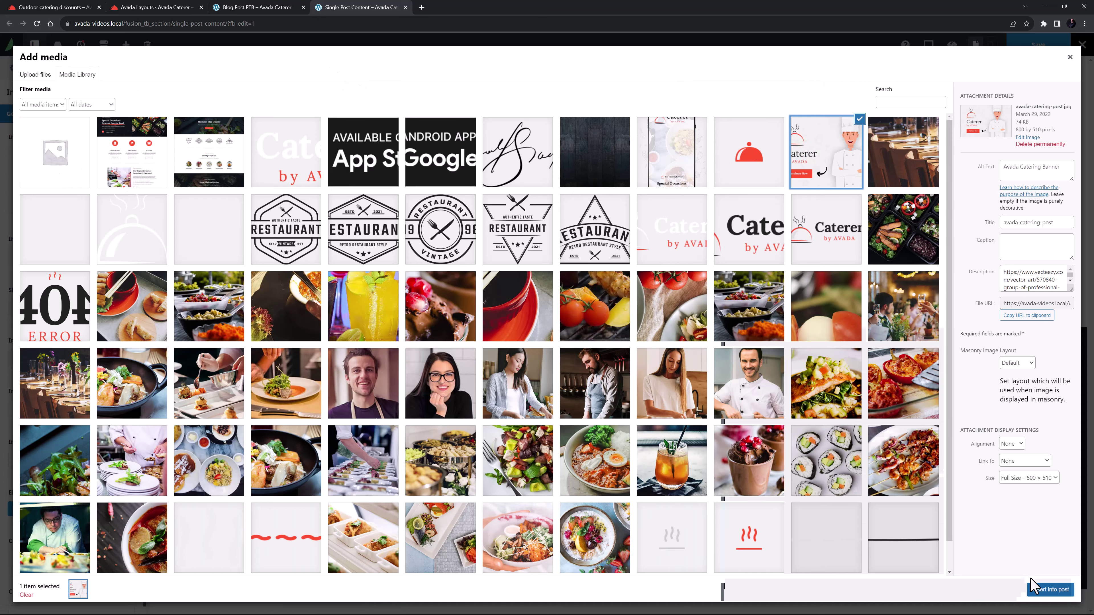
{"action": "left_click", "coordinate": [1047, 590]}
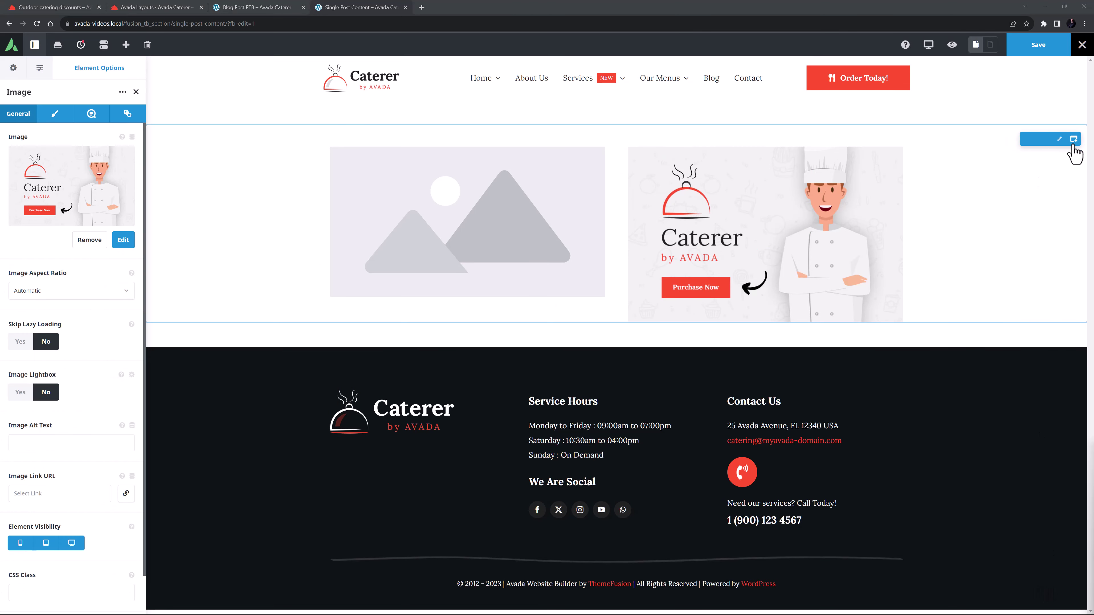
- Add a full-width container below the images holding the post Content element
{"action": "left_click", "coordinate": [1034, 147]}
{"action": "left_click", "coordinate": [228, 160]}
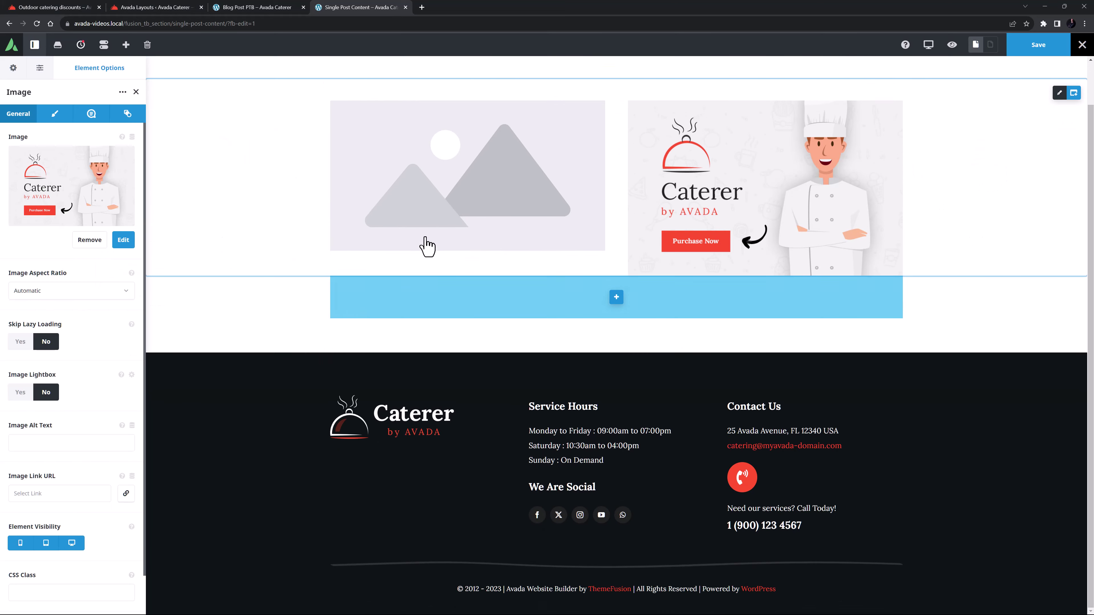
{"action": "left_click", "coordinate": [616, 297]}
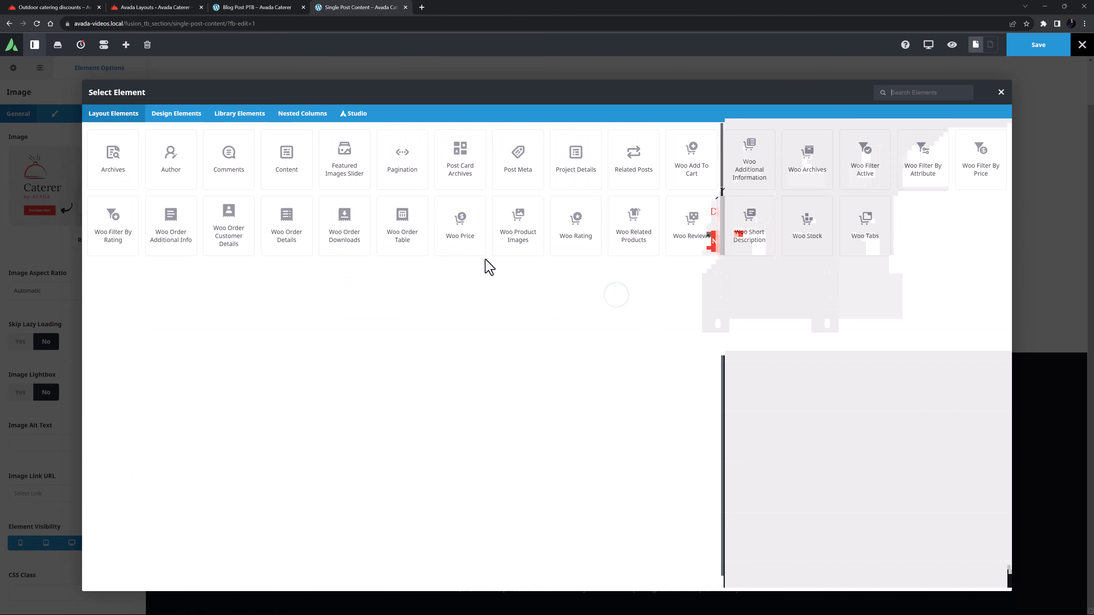
{"action": "left_click", "coordinate": [268, 167]}
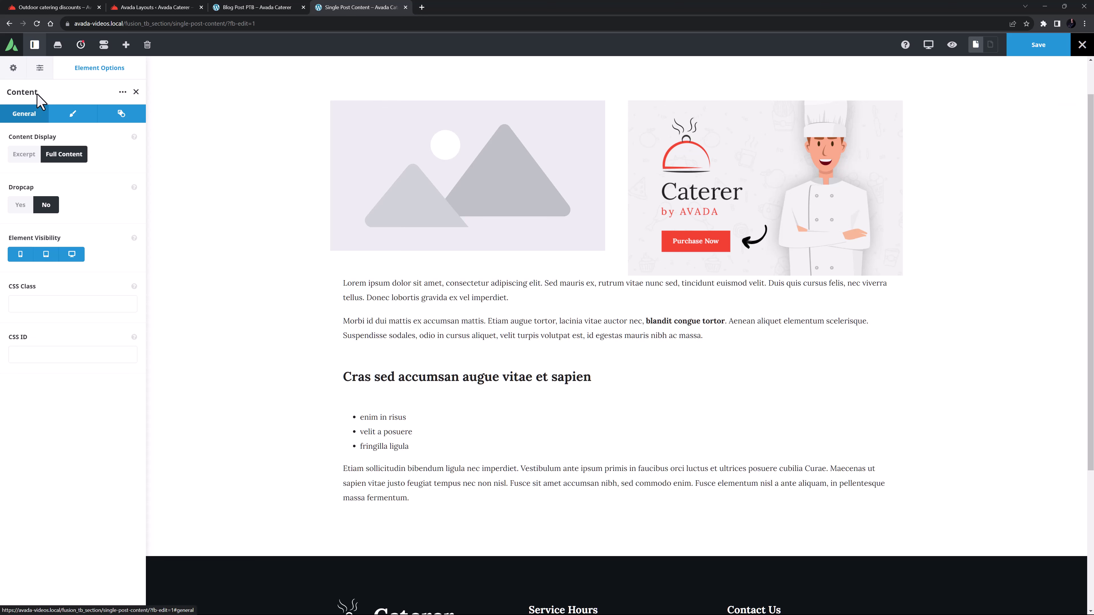
- Preview the layout section as a Post using Professional Wedding Catering
{"action": "left_click", "coordinate": [38, 68]}
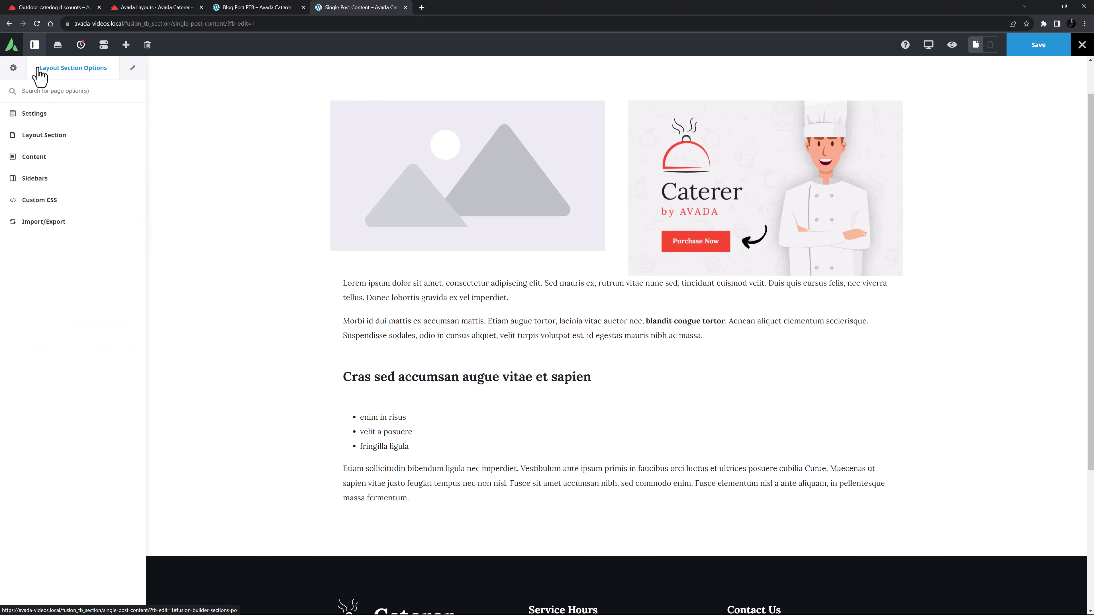
{"action": "left_click", "coordinate": [36, 137]}
{"action": "left_click", "coordinate": [38, 160]}
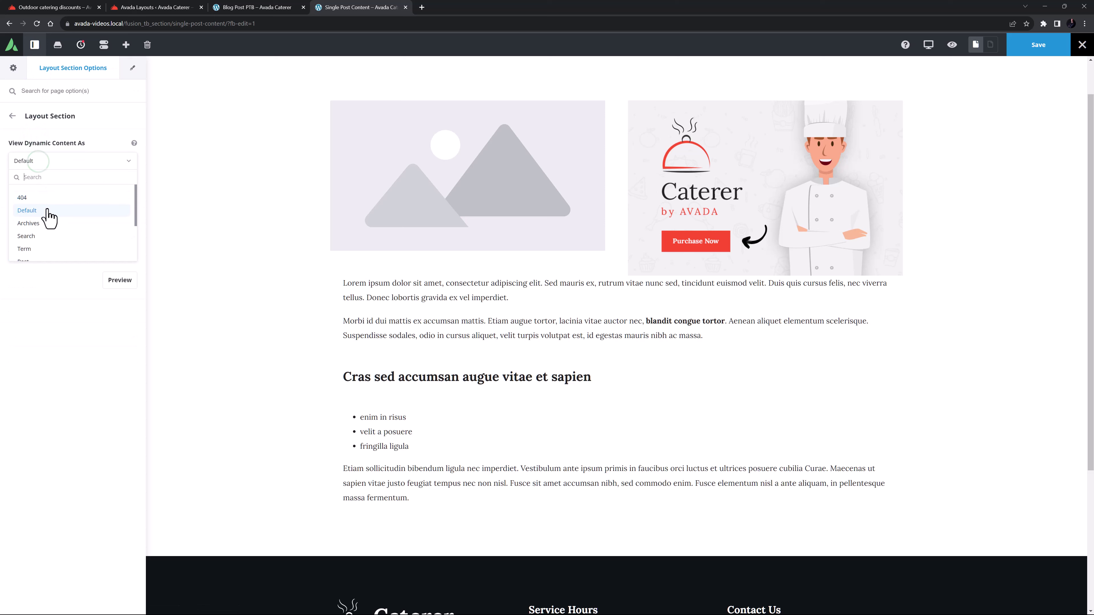
{"action": "left_click", "coordinate": [44, 231]}
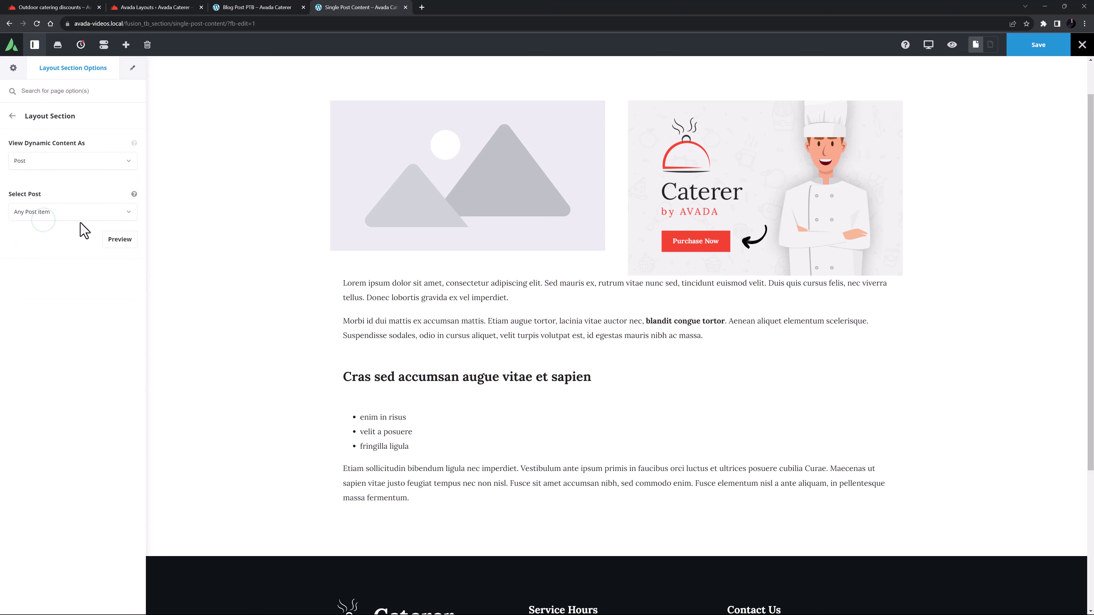
{"action": "left_click", "coordinate": [80, 216]}
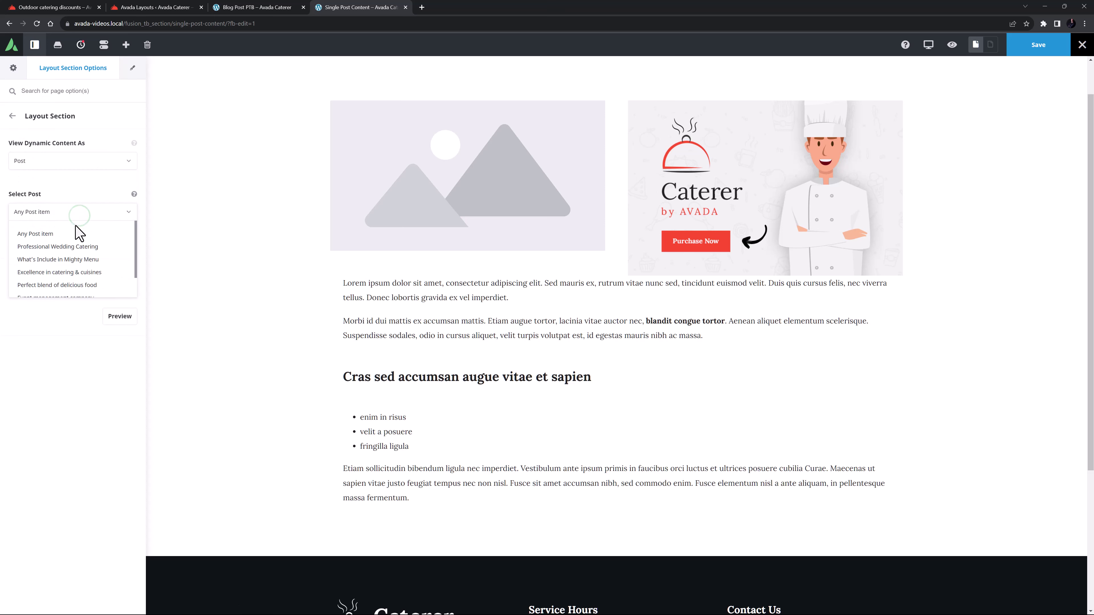
{"action": "left_click", "coordinate": [71, 247]}
{"action": "left_click", "coordinate": [113, 242]}
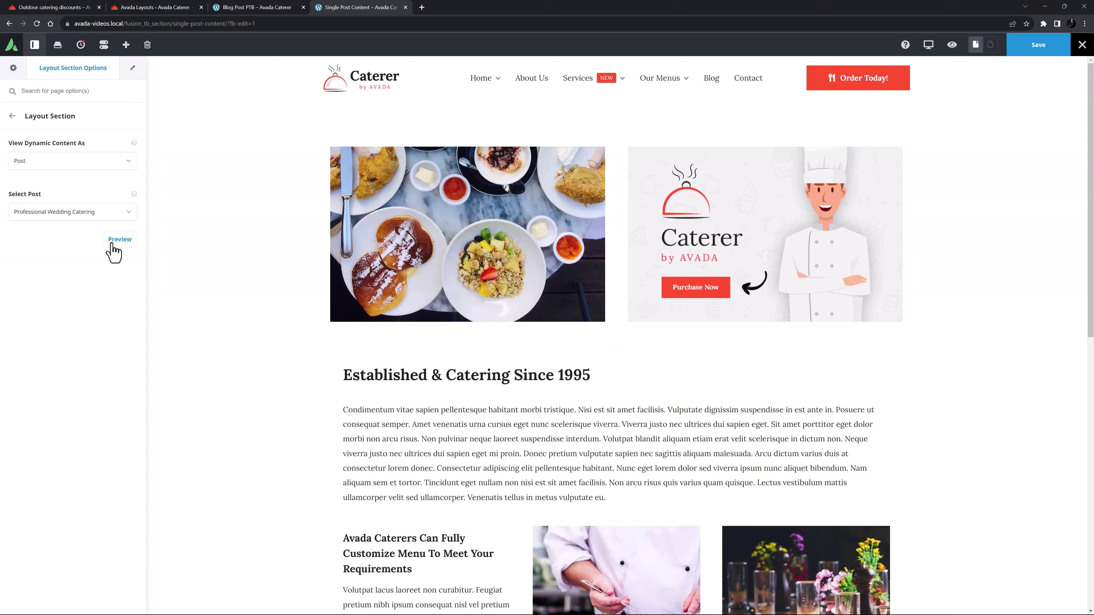
{"action": "scroll", "coordinate": [239, 246], "scroll_direction": "down", "scroll_amount": 5}
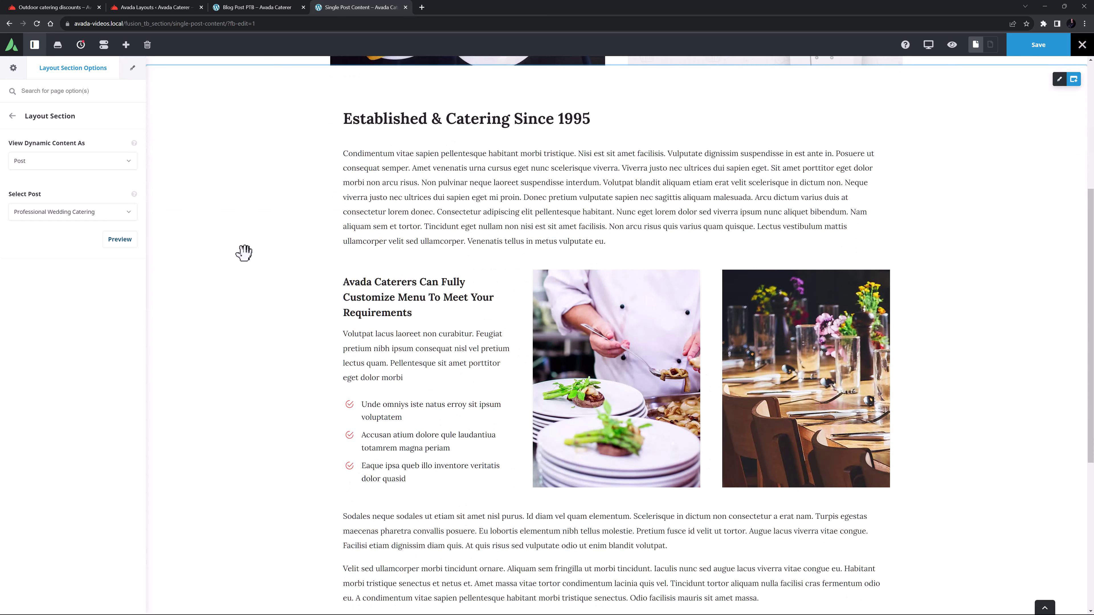
{"action": "scroll", "coordinate": [244, 253], "scroll_direction": "down", "scroll_amount": 3}
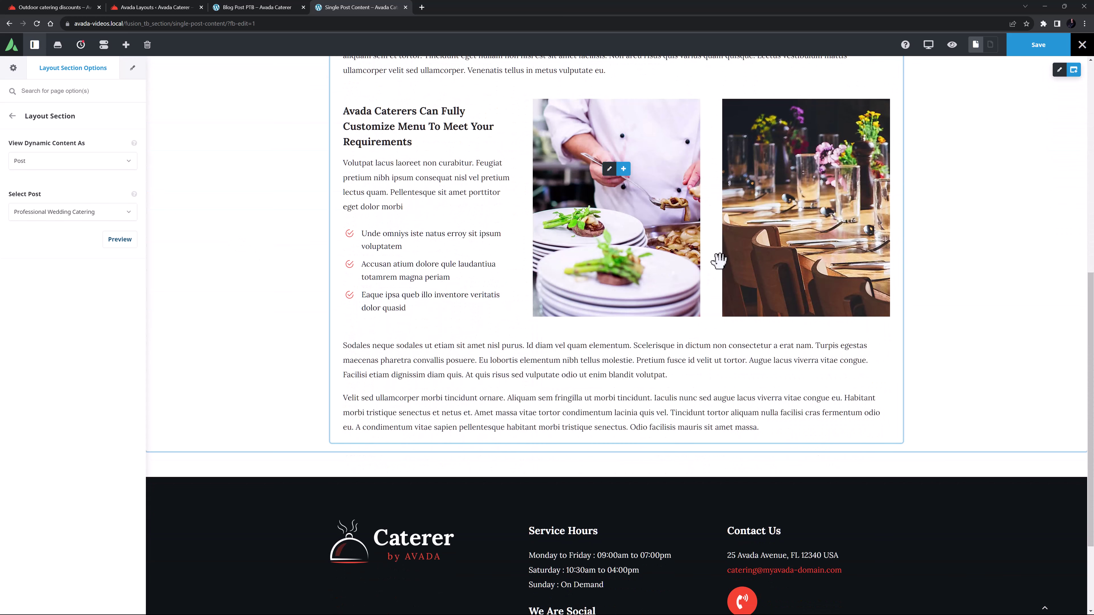
- Add a 1/1 container below the post content with a Comments element
{"action": "left_click", "coordinate": [1074, 71]}
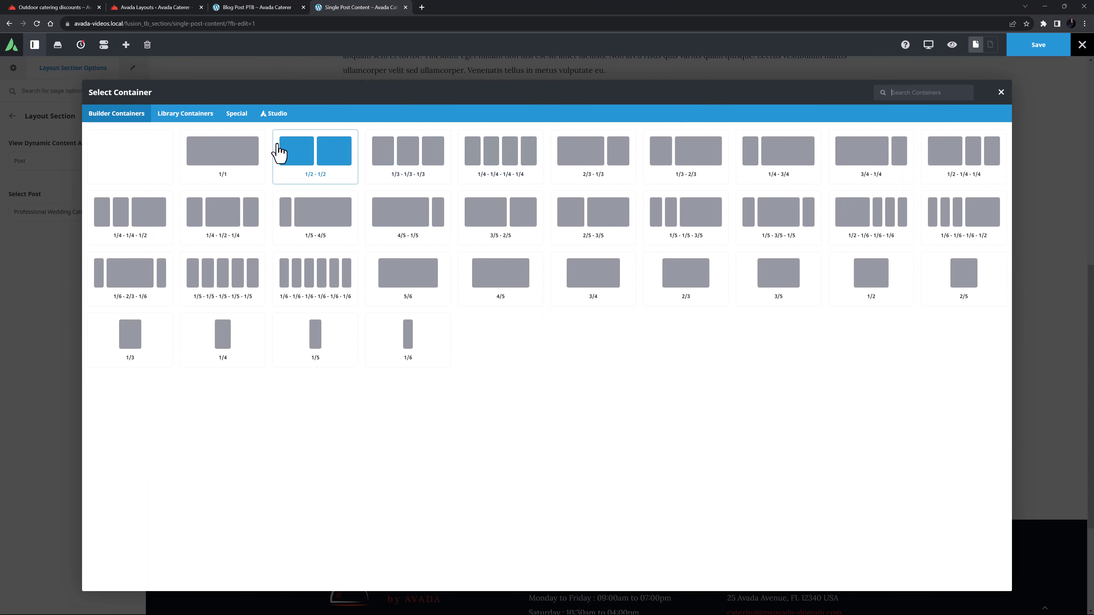
{"action": "left_click", "coordinate": [240, 142]}
{"action": "scroll", "coordinate": [239, 142], "scroll_direction": "down", "scroll_amount": 4}
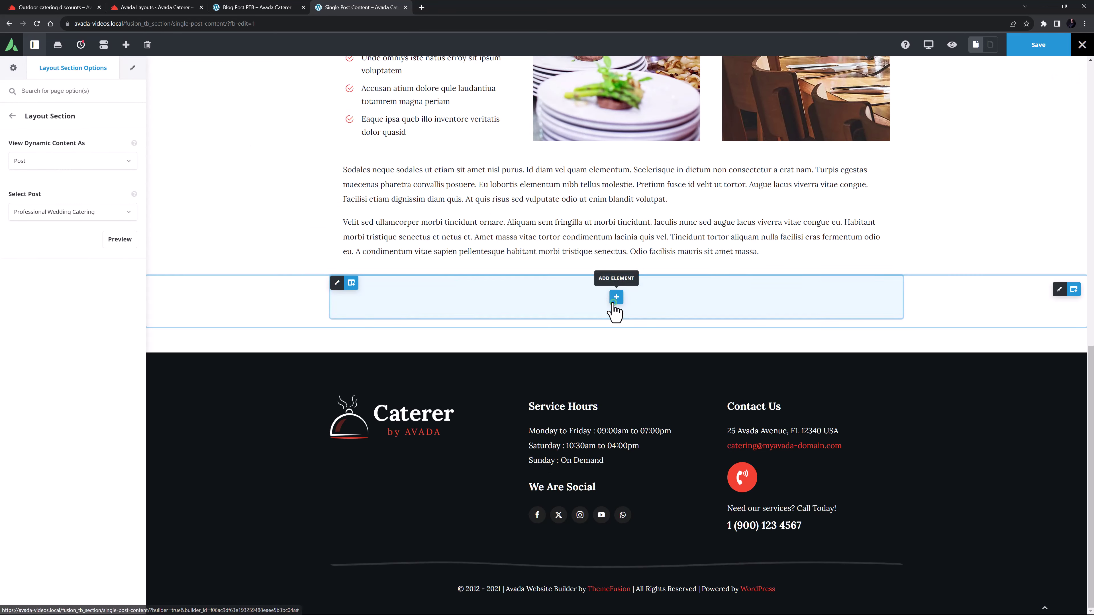
{"action": "left_click", "coordinate": [616, 297]}
{"action": "left_click", "coordinate": [229, 170]}
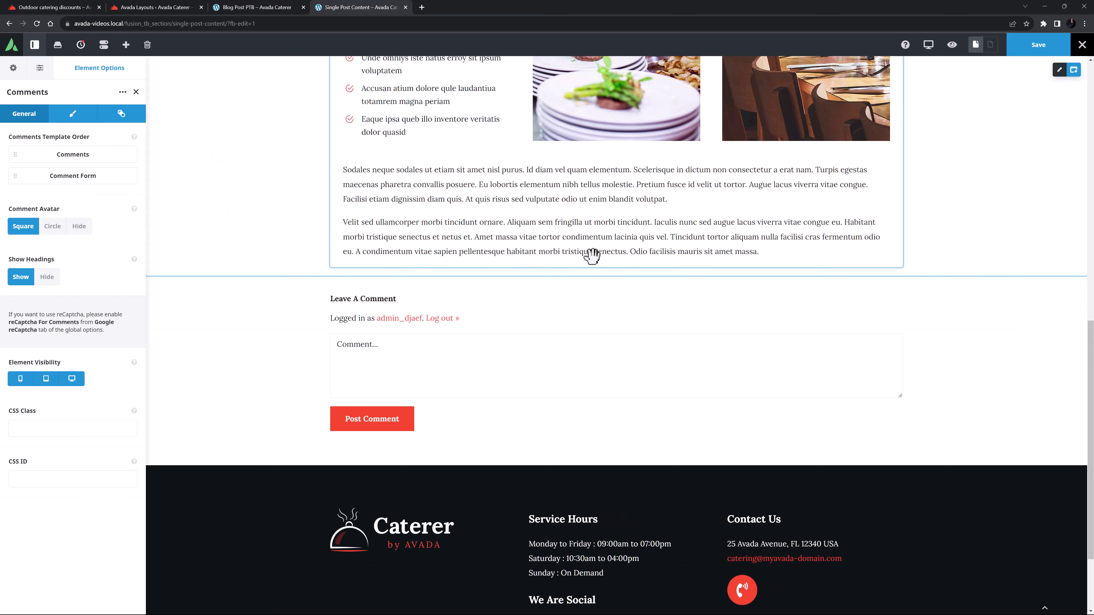
- Add a Related Posts container showing 2 posts, 2 columns, 60 spacing, Auto image size, and save
{"action": "left_click", "coordinate": [1073, 289]}
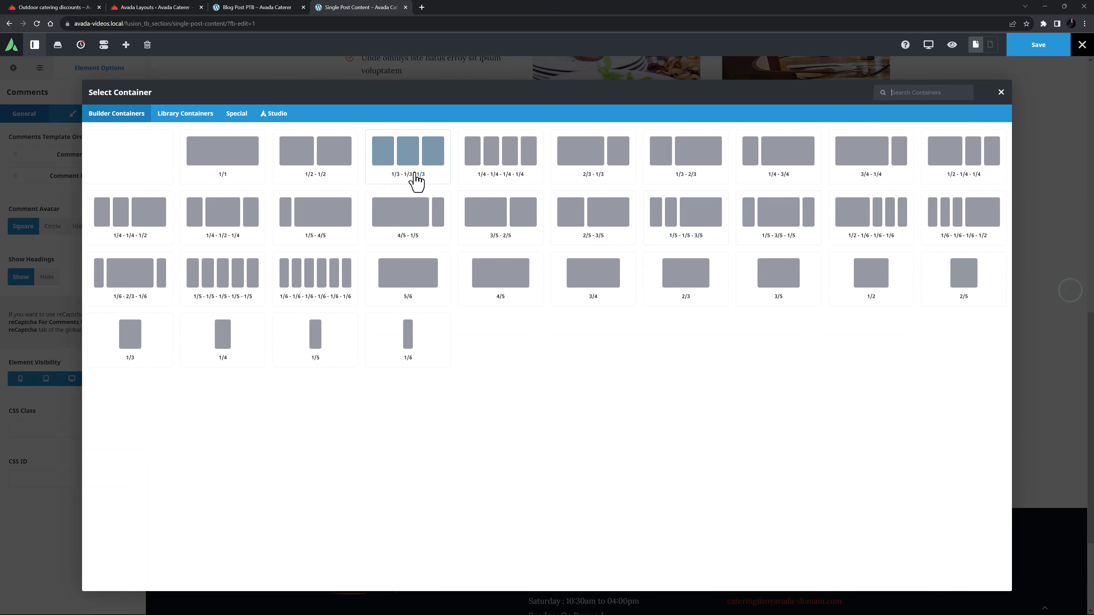
{"action": "left_click", "coordinate": [206, 153]}
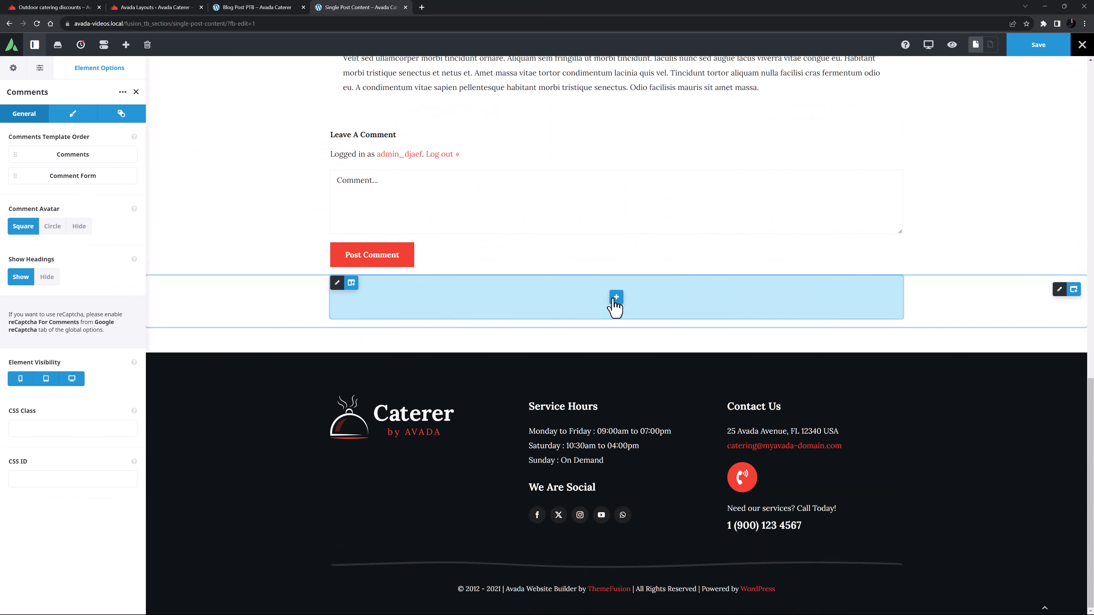
{"action": "left_click", "coordinate": [616, 297]}
{"action": "left_click", "coordinate": [629, 171]}
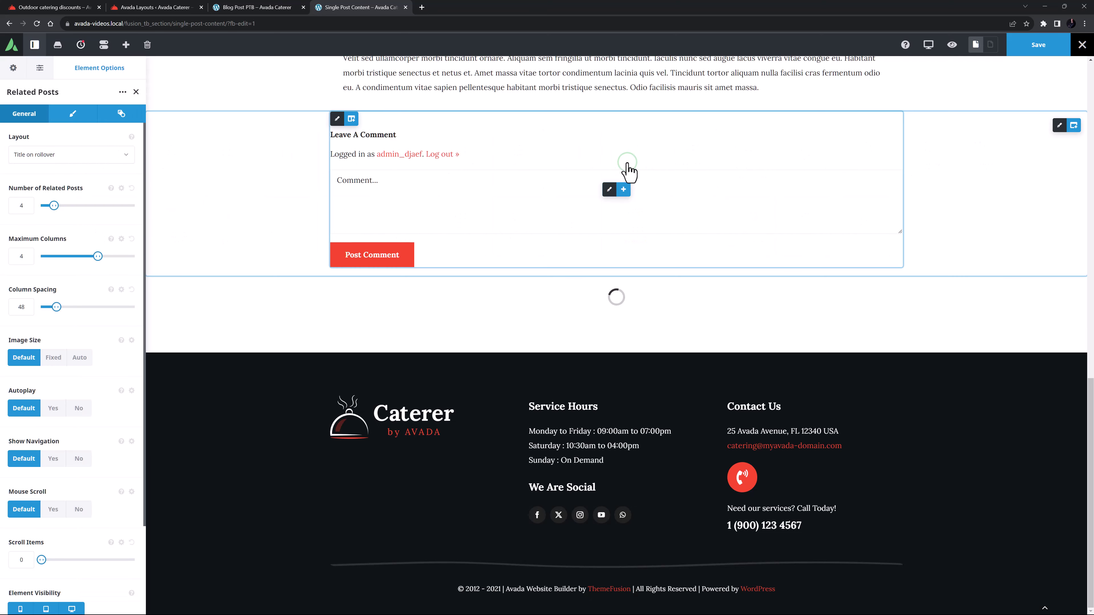
{"action": "double_click", "coordinate": [22, 204]}
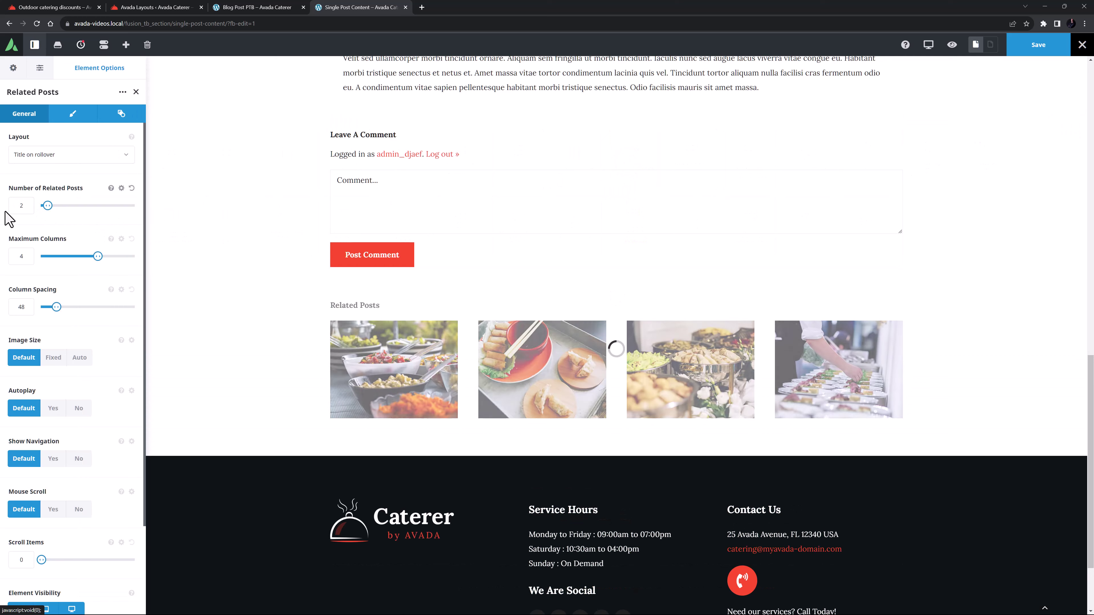
{"action": "double_click", "coordinate": [21, 256]}
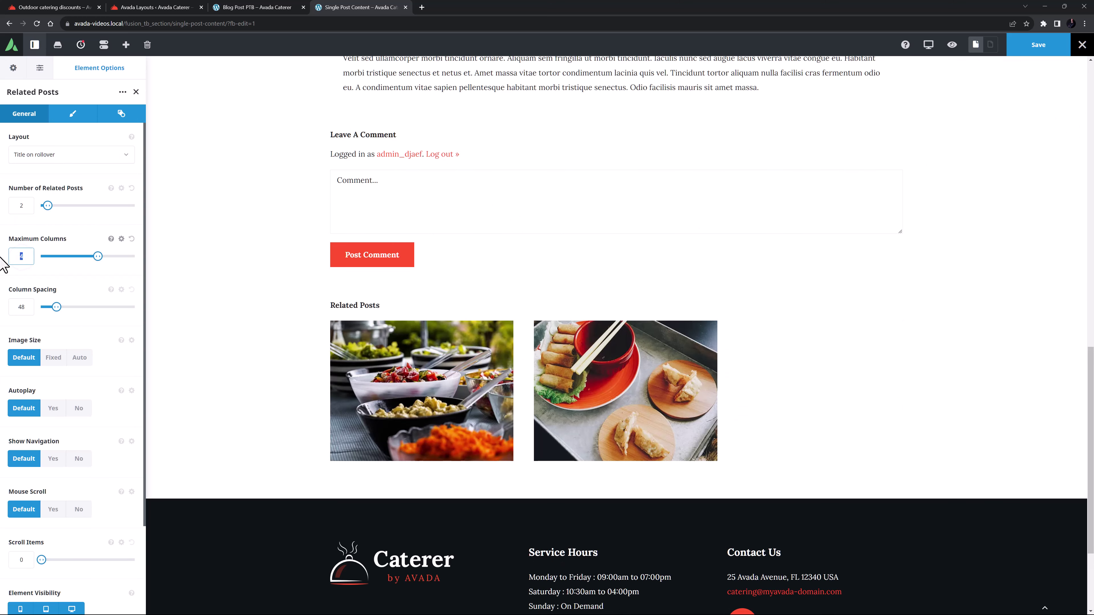
{"action": "double_click", "coordinate": [21, 306]}
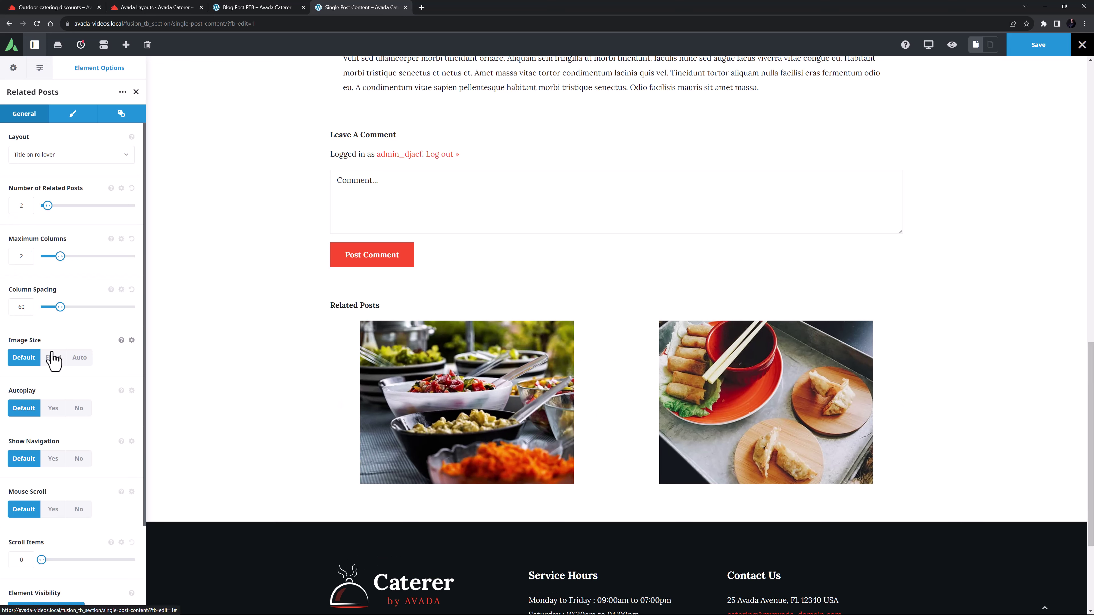
{"action": "left_click", "coordinate": [80, 358]}
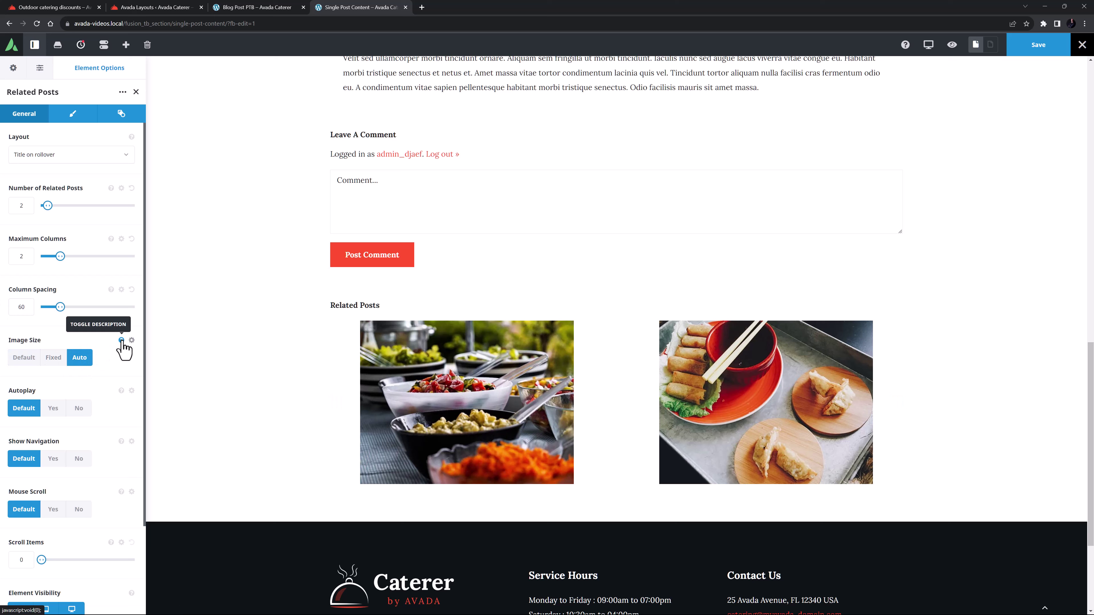
{"action": "left_click", "coordinate": [1043, 46]}
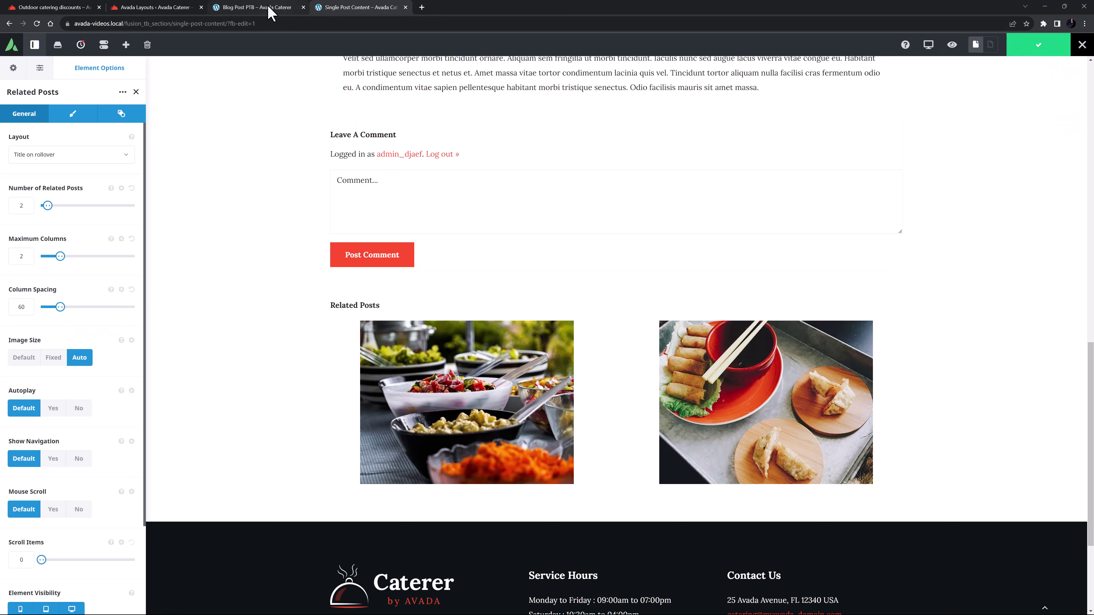
- On the Layouts page, set Single Blog Post's condition to include All Posts
{"action": "left_click", "coordinate": [171, 8]}
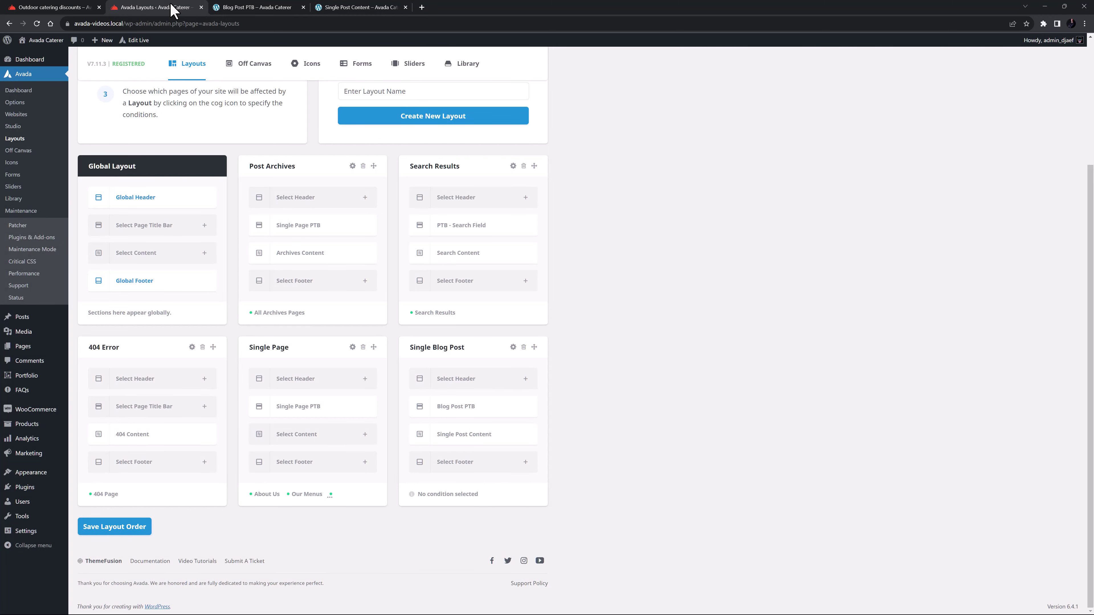
{"action": "left_click", "coordinate": [452, 493]}
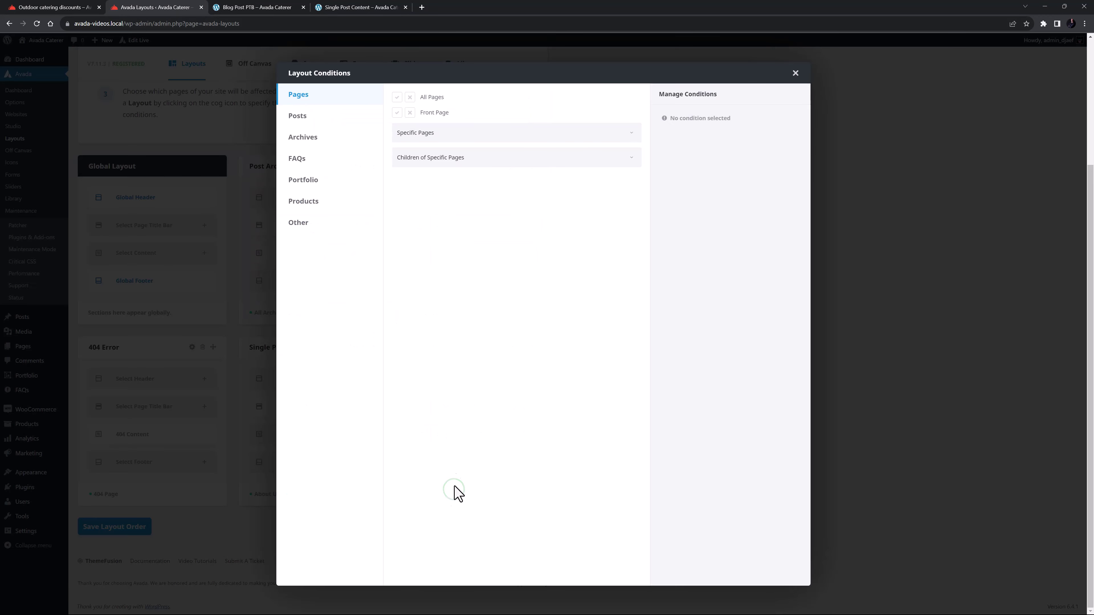
{"action": "left_click", "coordinate": [318, 119]}
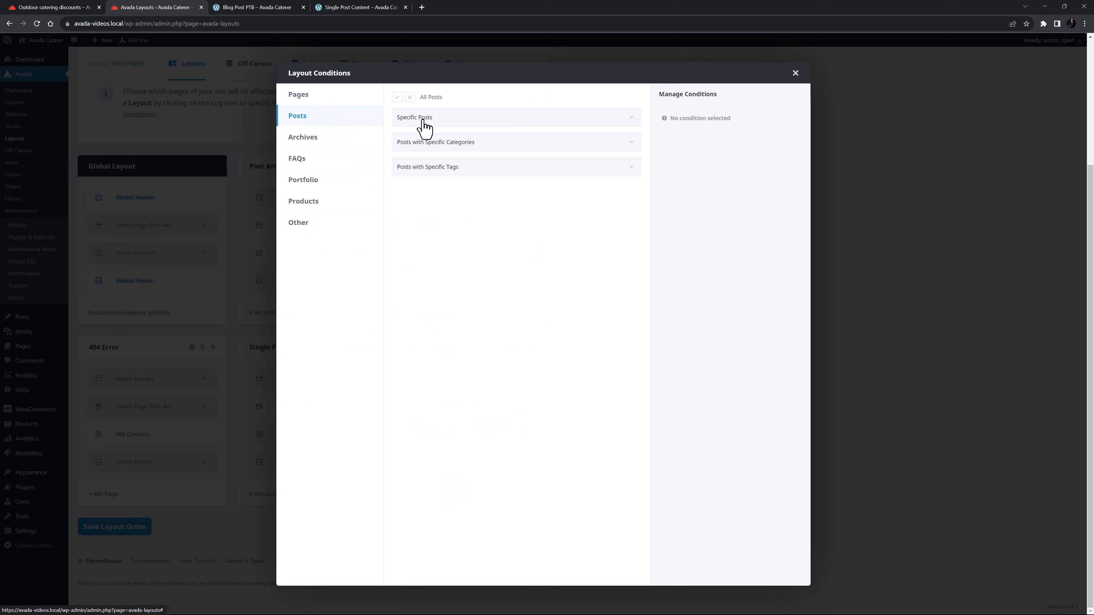
{"action": "left_click", "coordinate": [397, 98]}
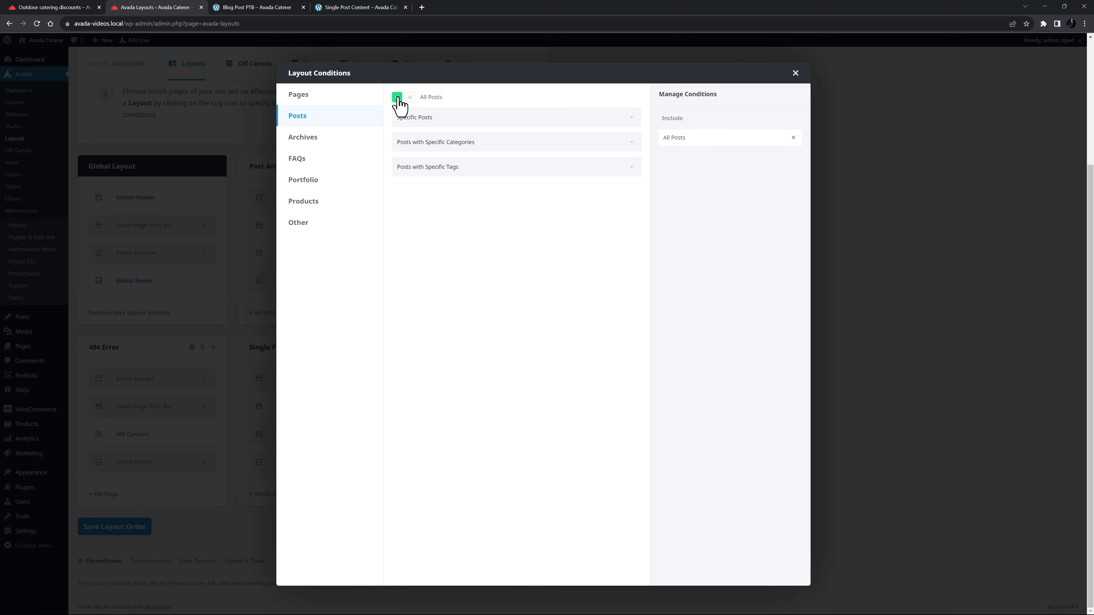
- Exclude the Catering category, then remove that exclusion and close the conditions dialog
{"action": "left_click", "coordinate": [631, 141]}
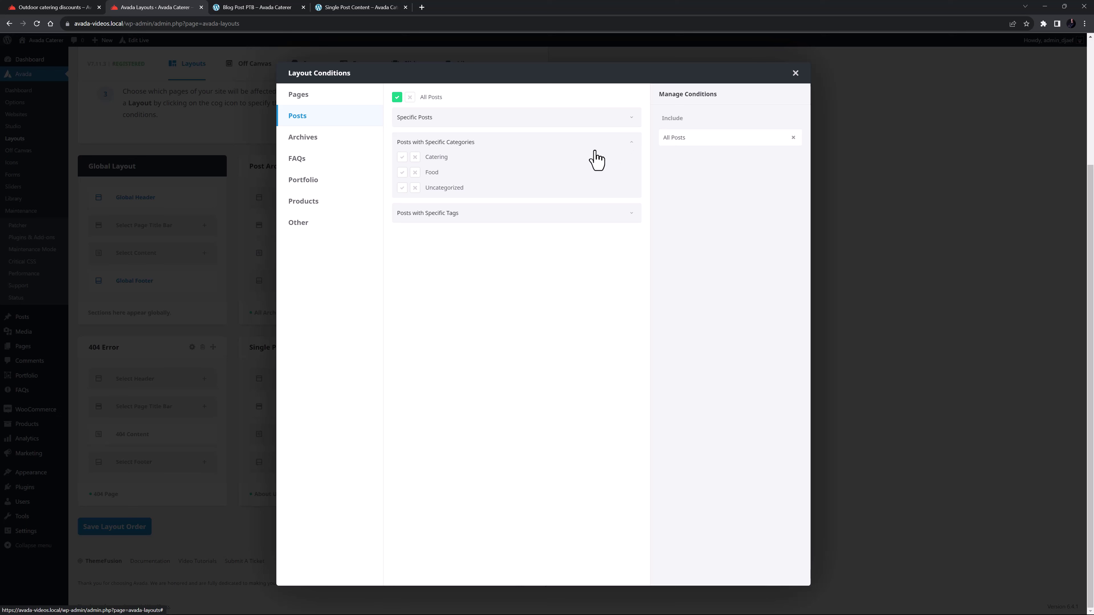
{"action": "left_click", "coordinate": [414, 157]}
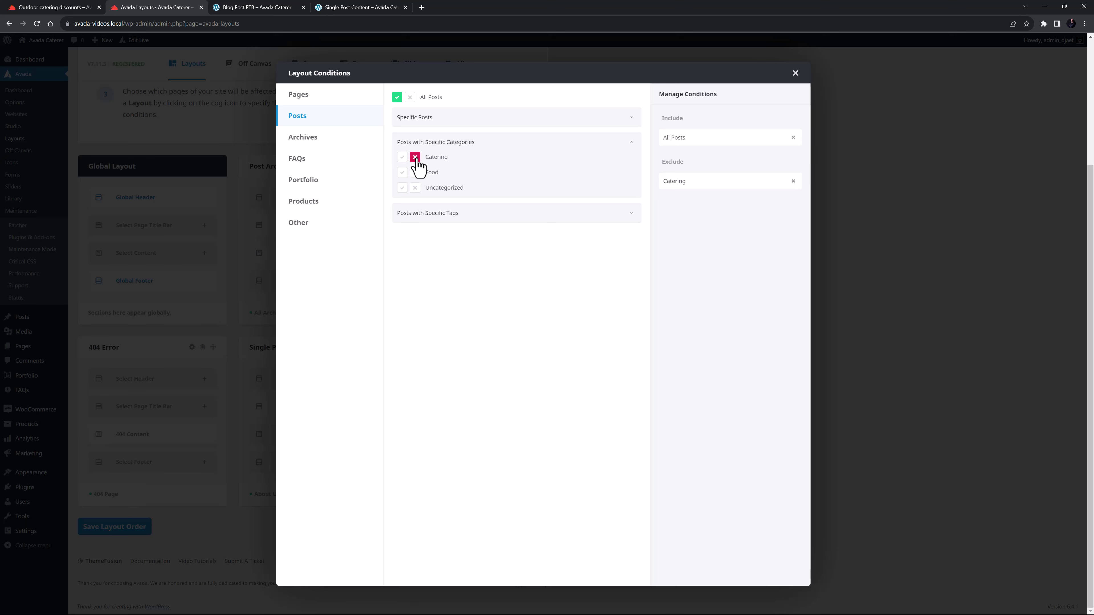
{"action": "left_click", "coordinate": [792, 182]}
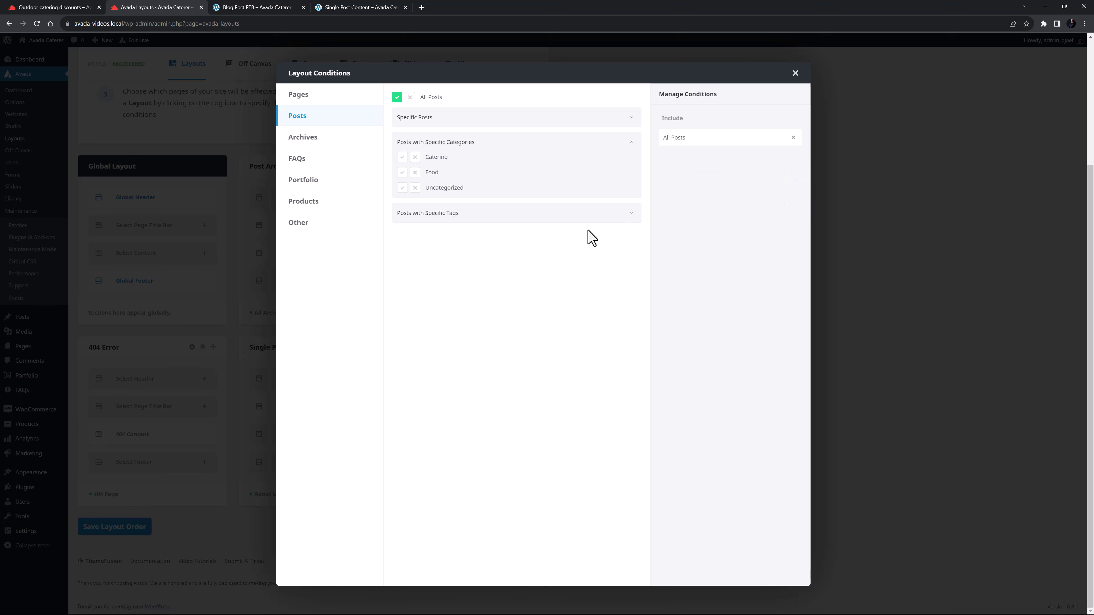
{"action": "left_click", "coordinate": [795, 74]}
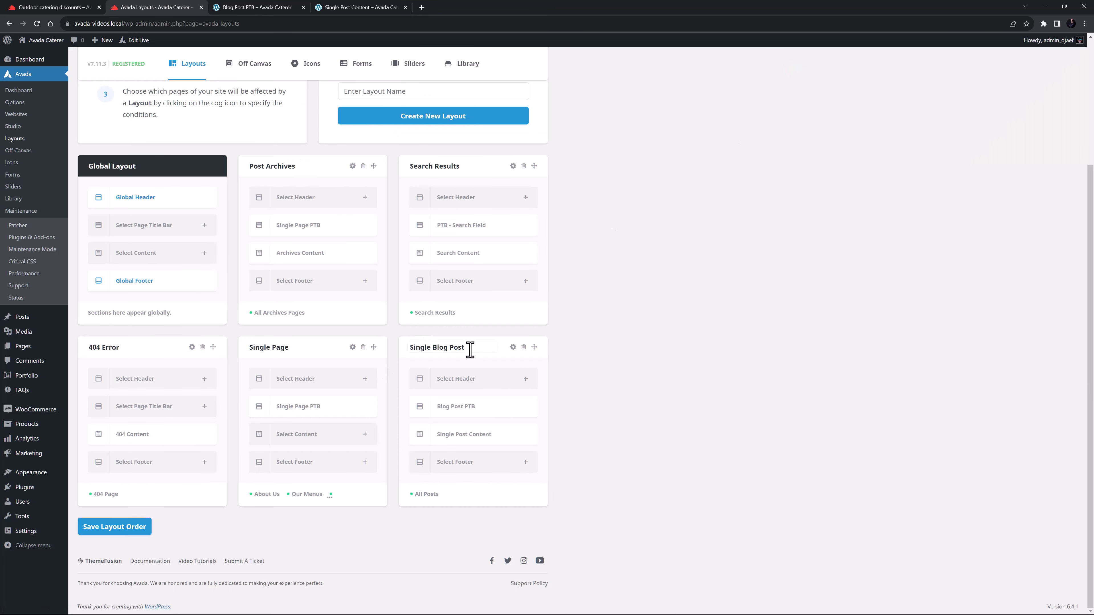
- Drag the Single Blog Post layout to the top row and view the Outdoor Catering Discounts post
{"action": "left_click_drag", "start_coordinate": [534, 347], "coordinate": [523, 193]}
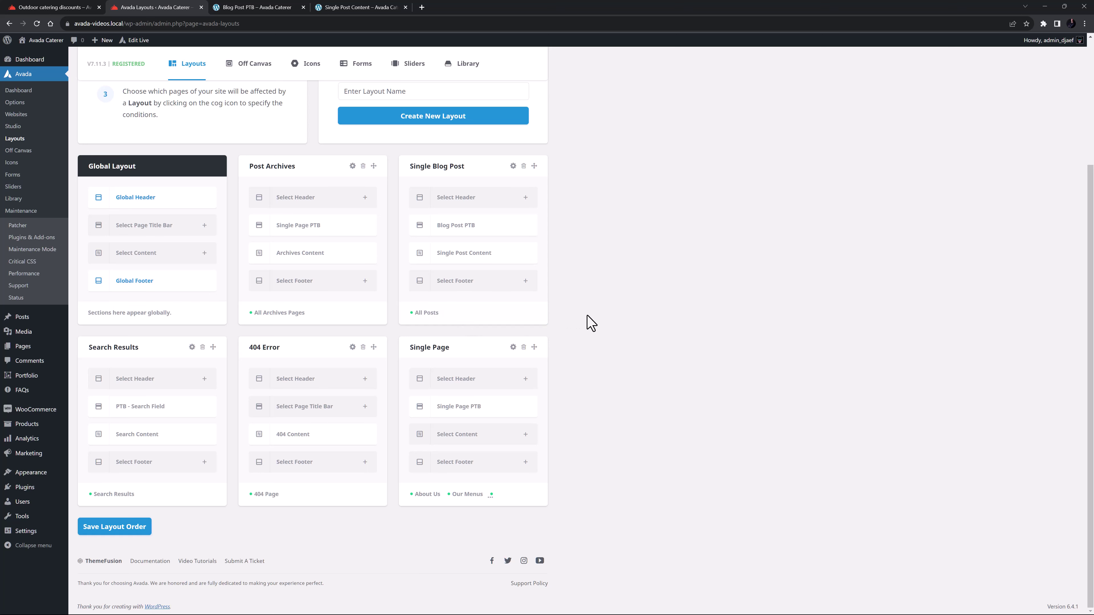
{"action": "left_click", "coordinate": [78, 8]}
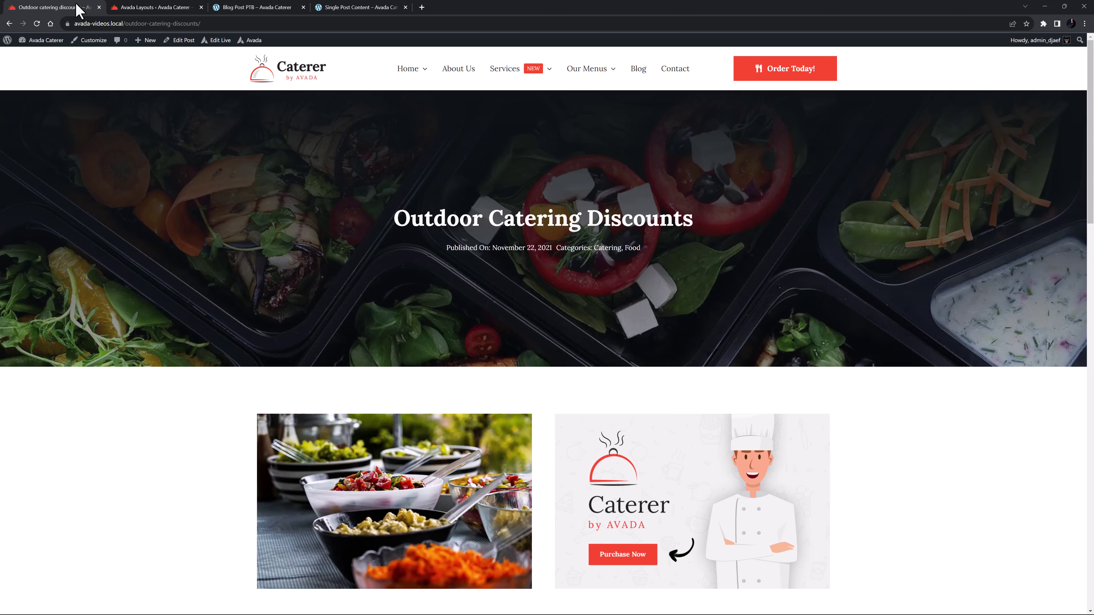
{"action": "scroll", "coordinate": [108, 253], "scroll_direction": "down", "scroll_amount": 5}
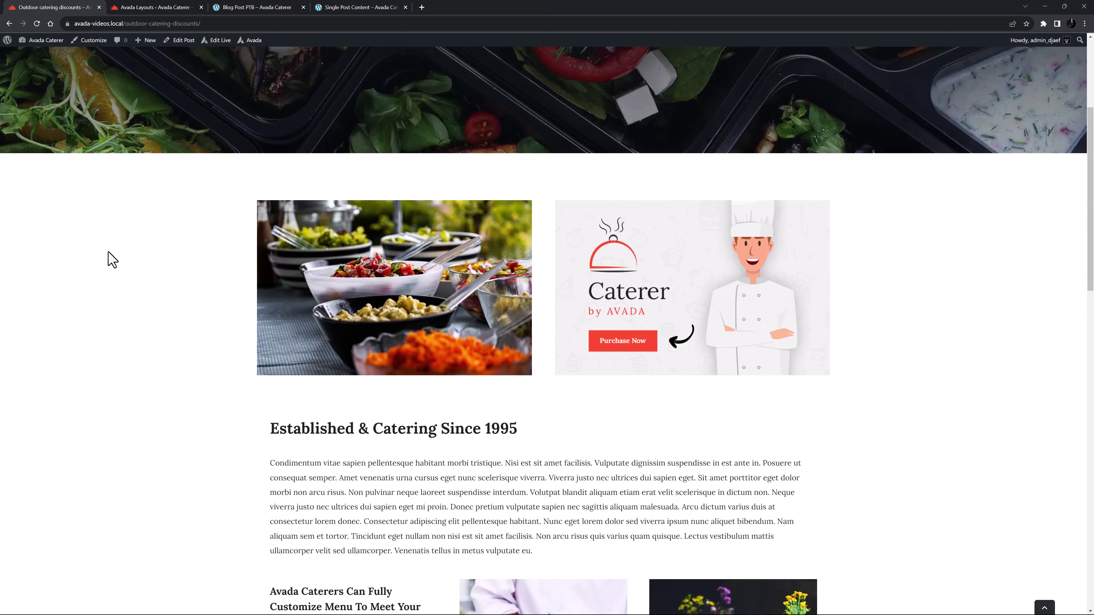
{"action": "scroll", "coordinate": [112, 260], "scroll_direction": "down", "scroll_amount": 12}
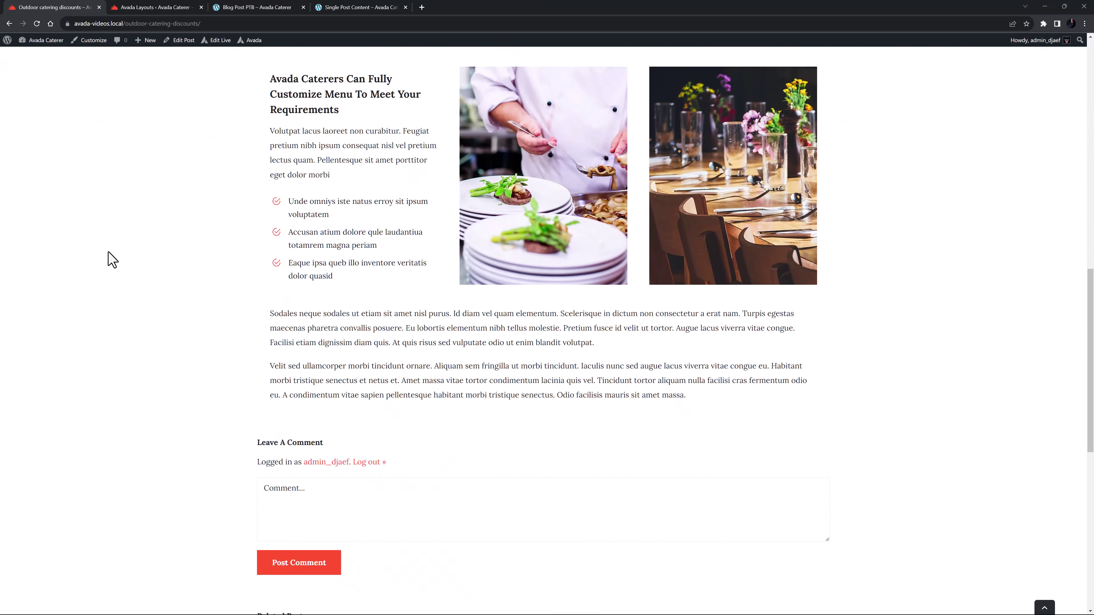
{"action": "scroll", "coordinate": [112, 260], "scroll_direction": "down", "scroll_amount": 11}
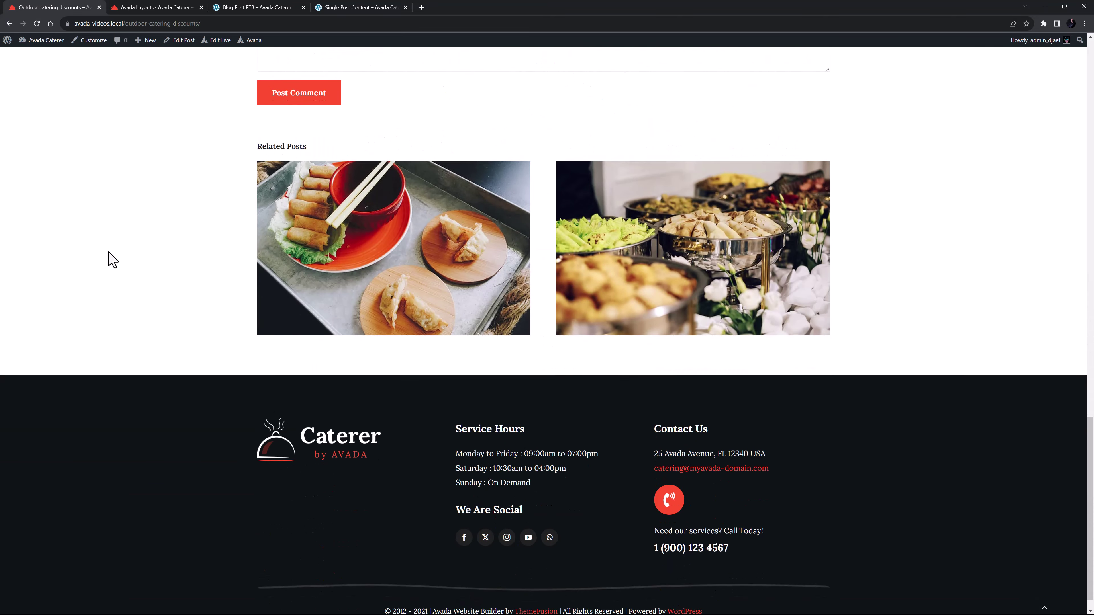
{"action": "scroll", "coordinate": [111, 260], "scroll_direction": "up", "scroll_amount": 12}
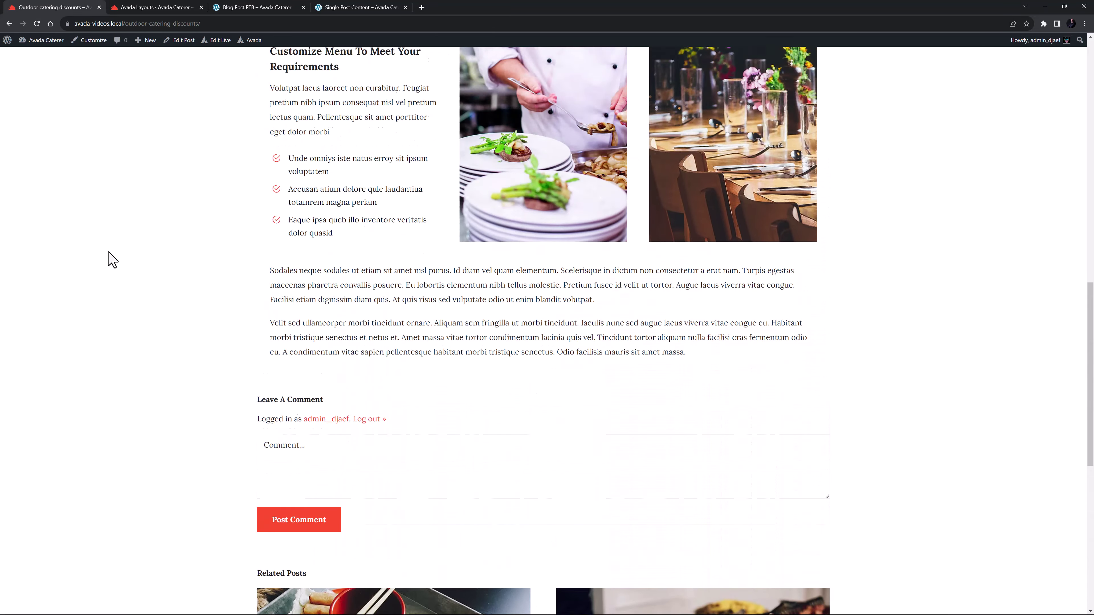
{"action": "scroll", "coordinate": [112, 260], "scroll_direction": "up", "scroll_amount": 12}
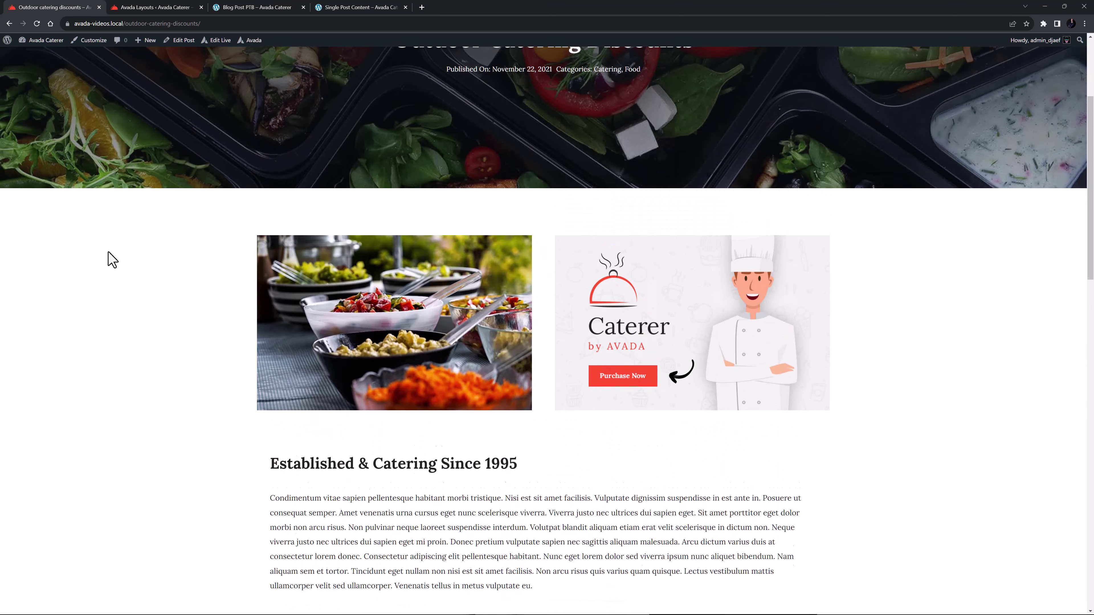
{"action": "scroll", "coordinate": [112, 260], "scroll_direction": "up", "scroll_amount": 4}
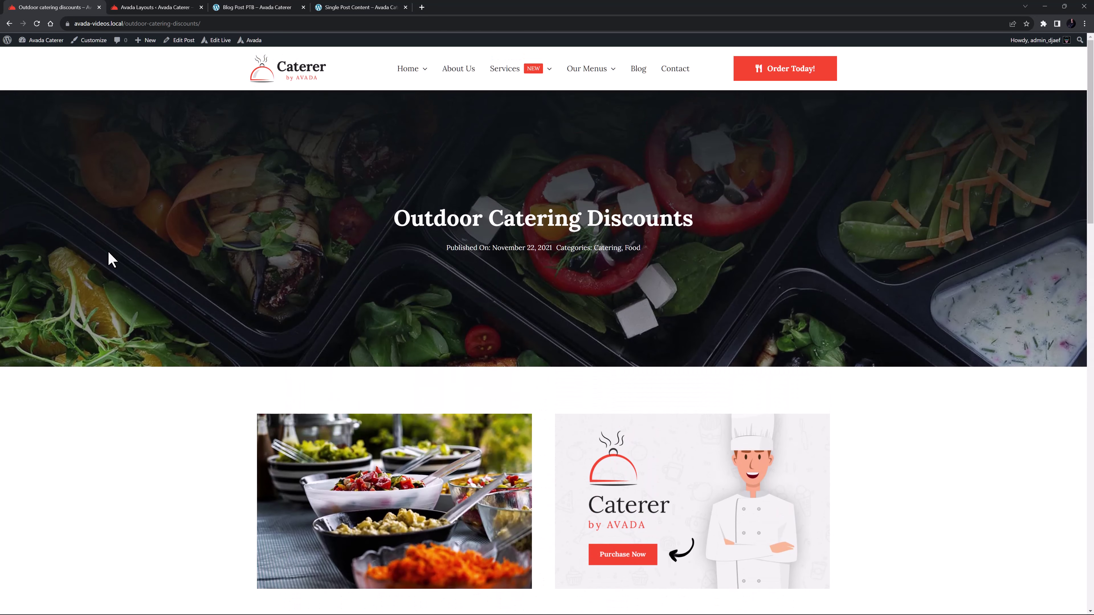